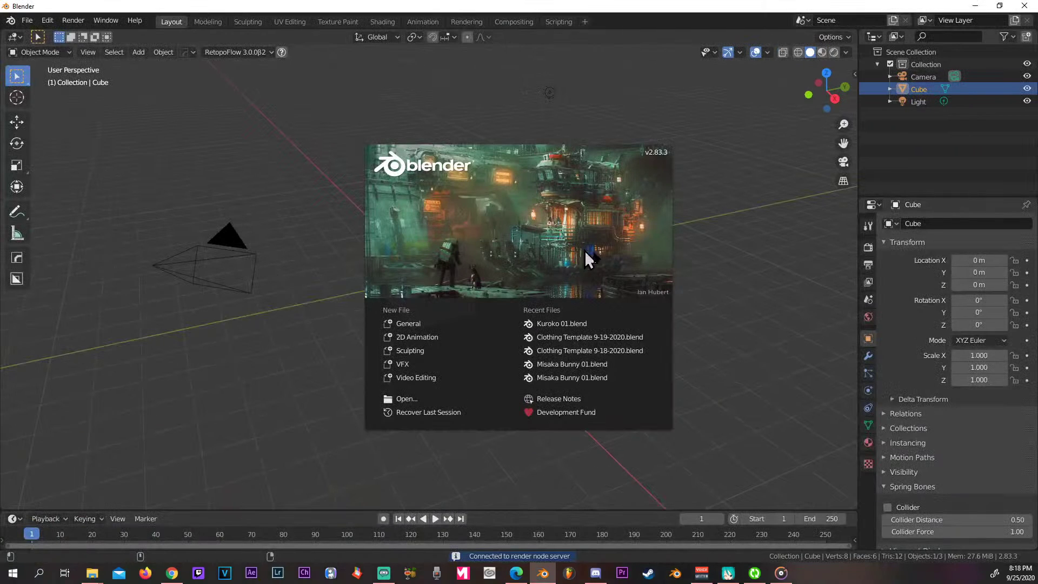
Step: Dismiss the splash screen and open the MMD sidebar tab's Model Import option
left_click(27, 21)
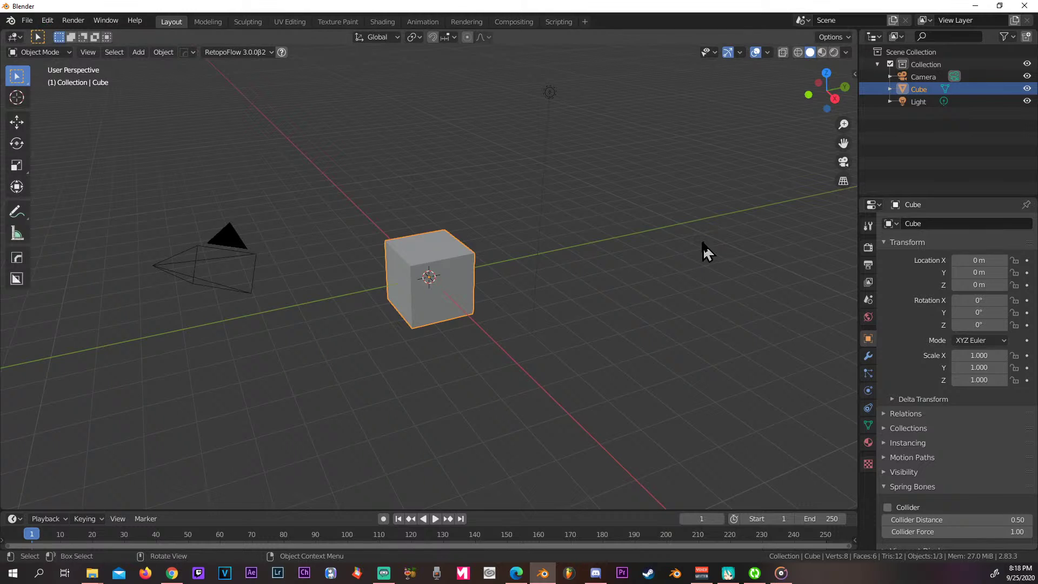
key("n")
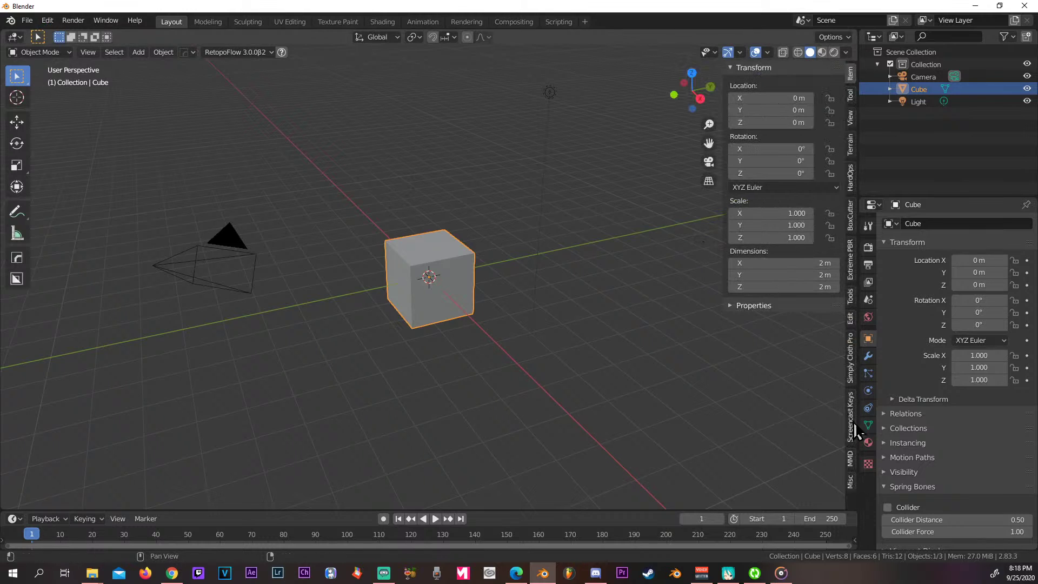
left_click(851, 458)
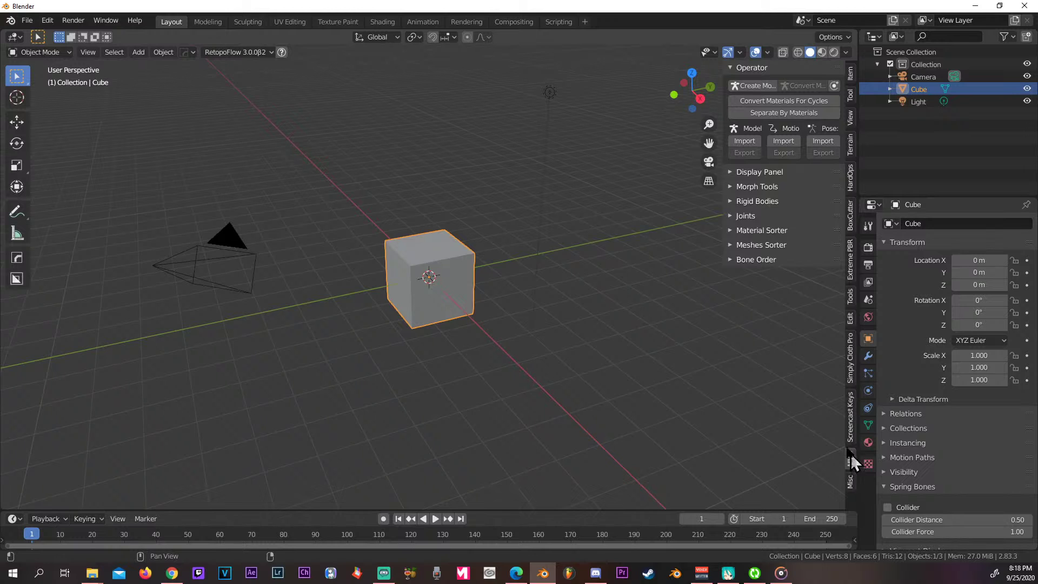
left_click(746, 142)
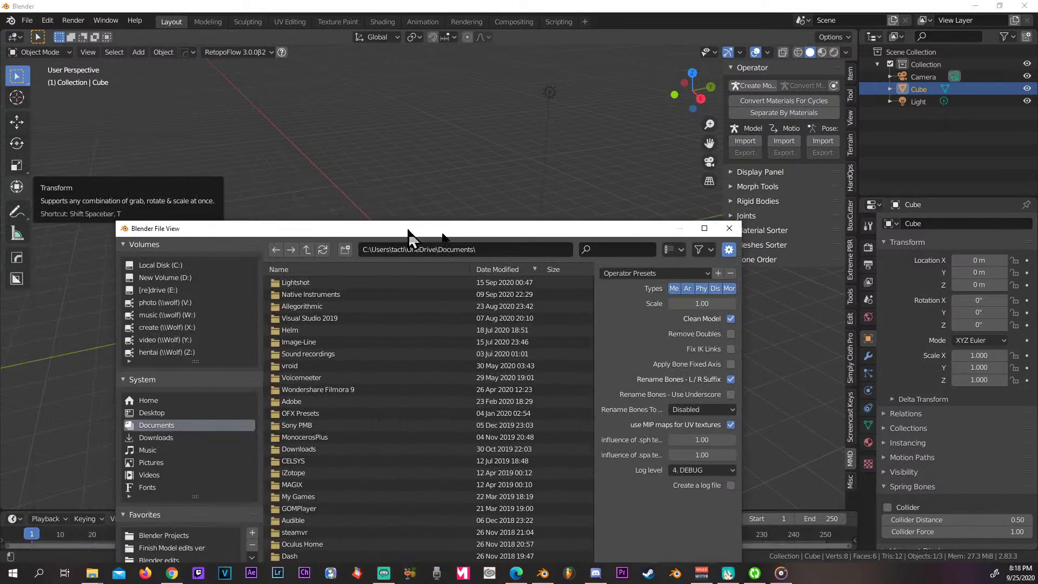
Step: Import Shirai_Kuroko_fit_base_original.pmx from the recent Shirai_Kuroko_fit_base_original folder
left_click_drag(408, 229, 508, 111)
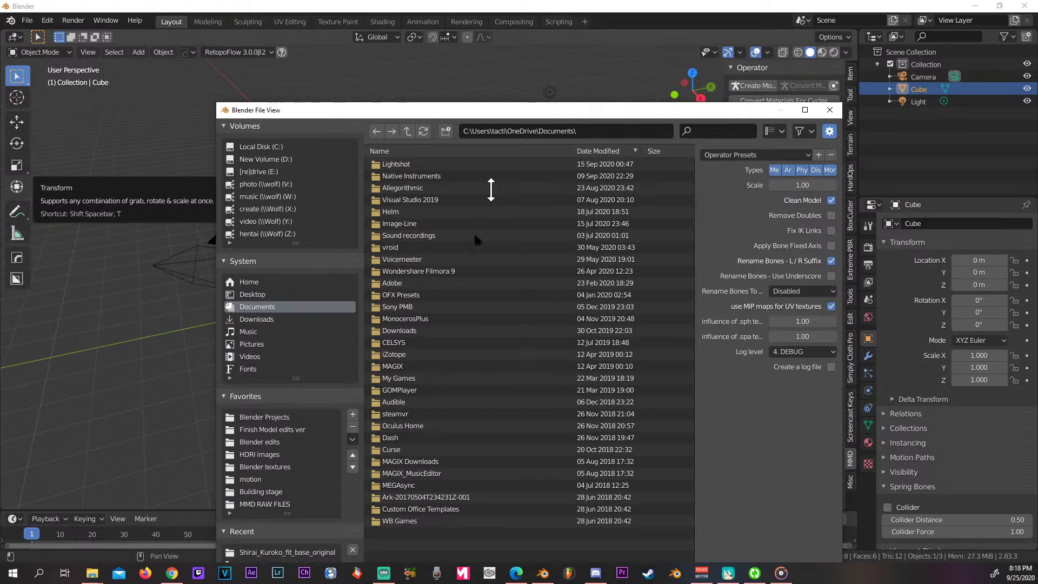
scroll(304, 445, "down", 1)
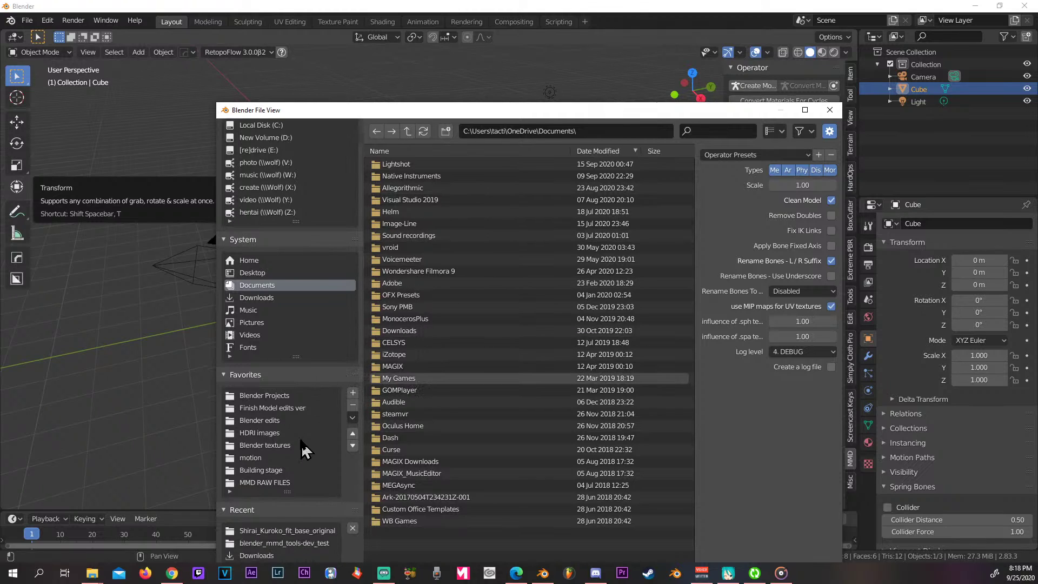
left_click(284, 531)
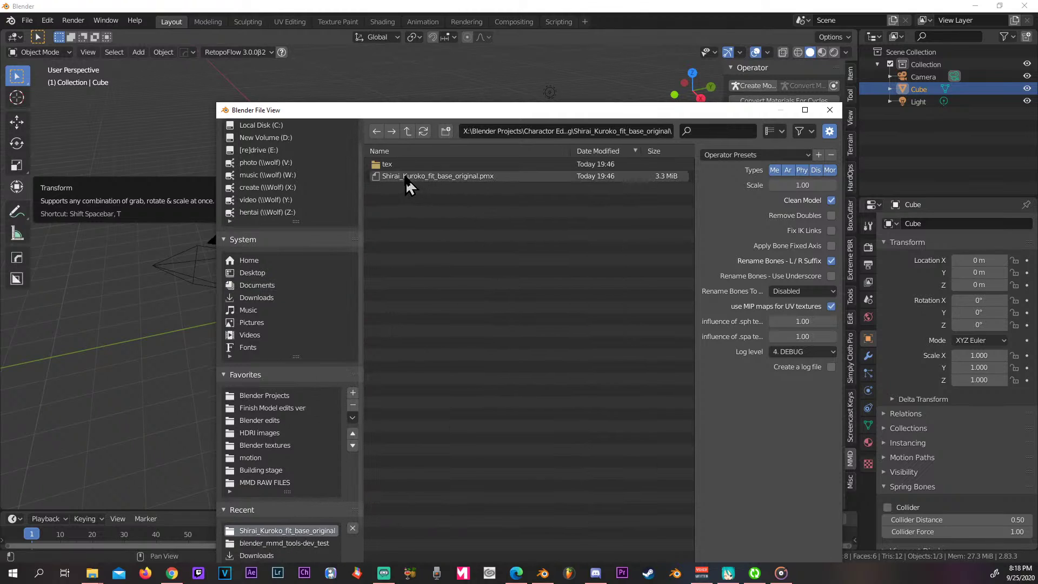
left_click(453, 177)
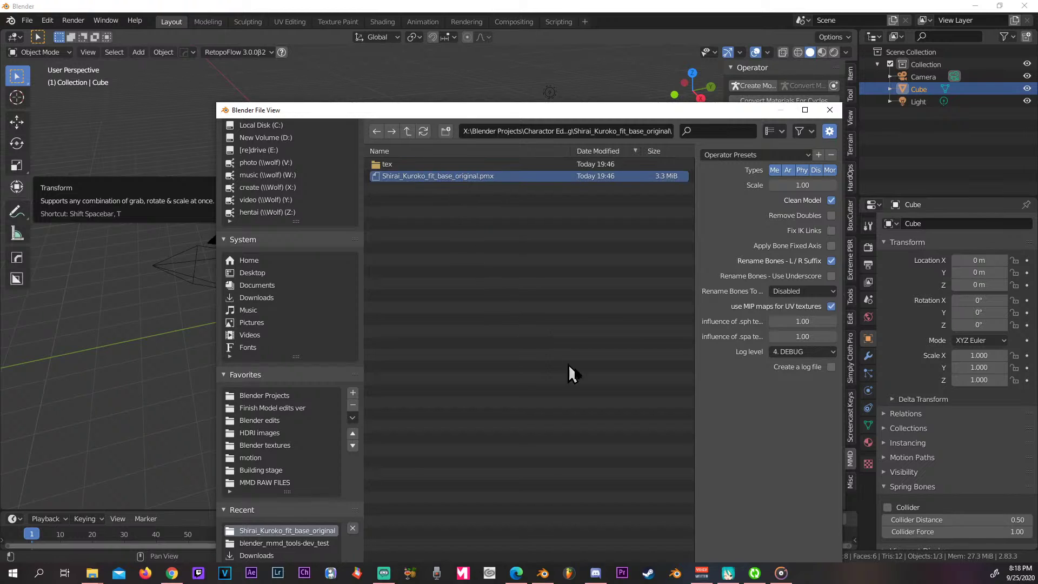
left_click_drag(632, 109, 609, 55)
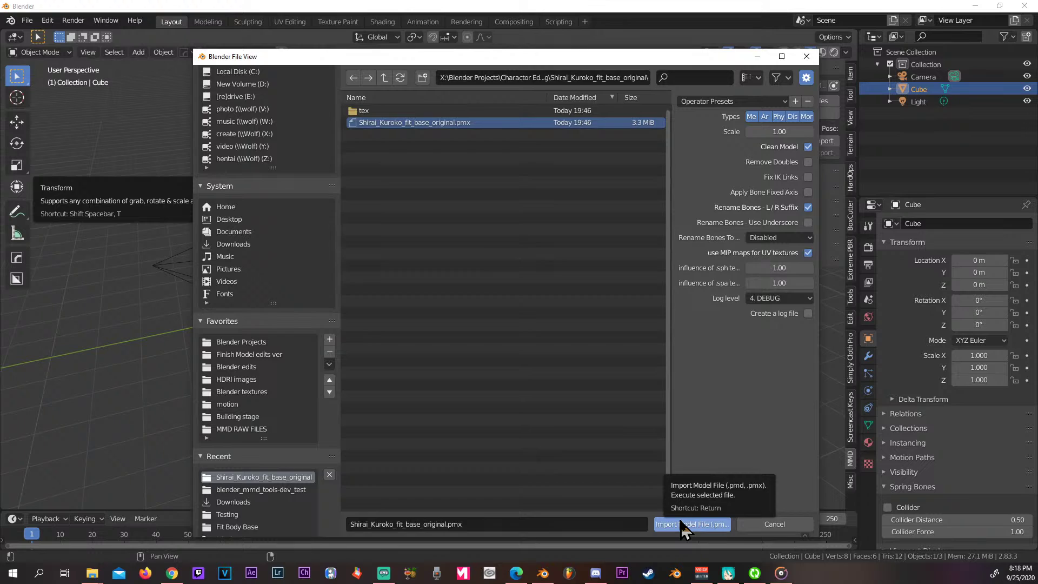
left_click(683, 525)
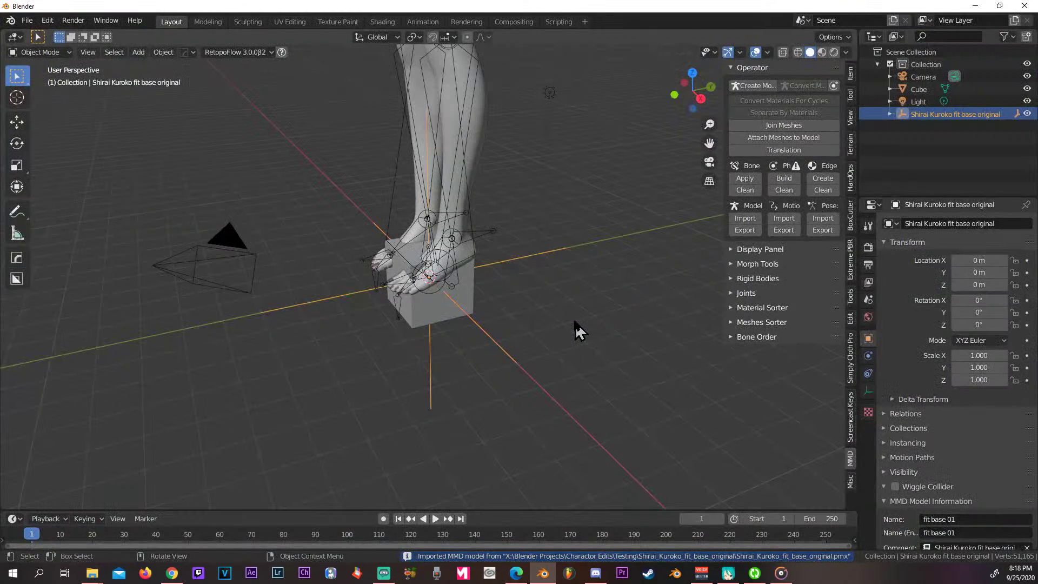
Step: Turn on Screencast Keys so key presses appear on screen
middle_click_drag(575, 322, 578, 293)
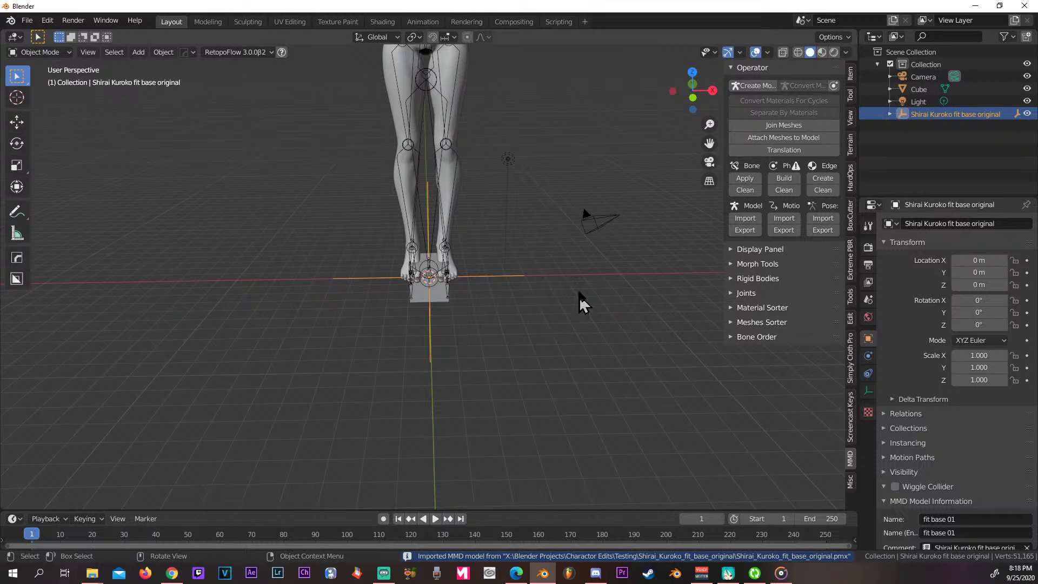
left_click(850, 417)
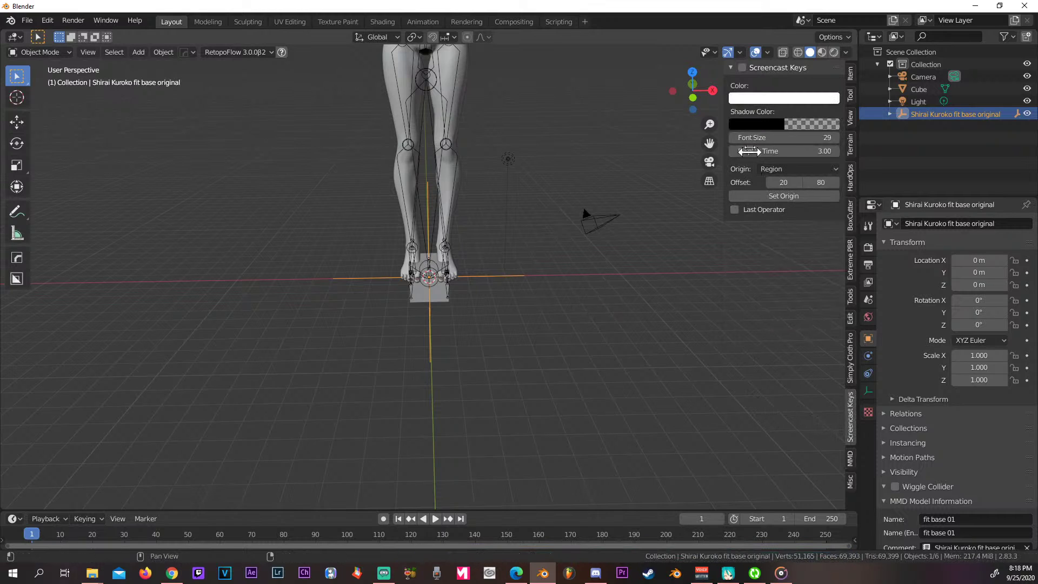
left_click(742, 67)
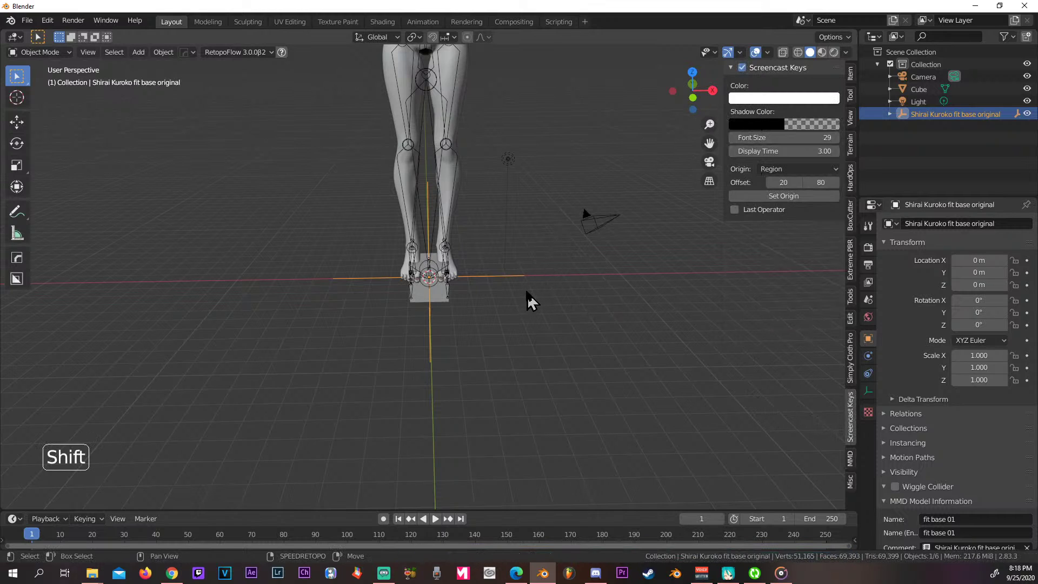
middle_click_drag(530, 301, 533, 413, "shift")
scroll(530, 415, "up", 1)
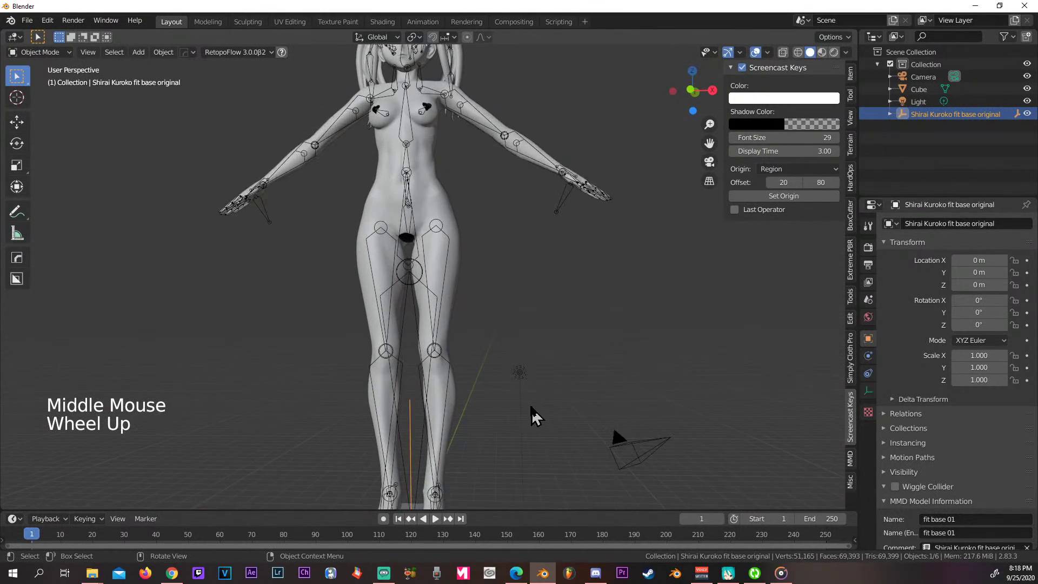
scroll(532, 410, "down", 1)
Step: Delete the default Cube, Camera and Light, leaving only the imported character
left_click(424, 502)
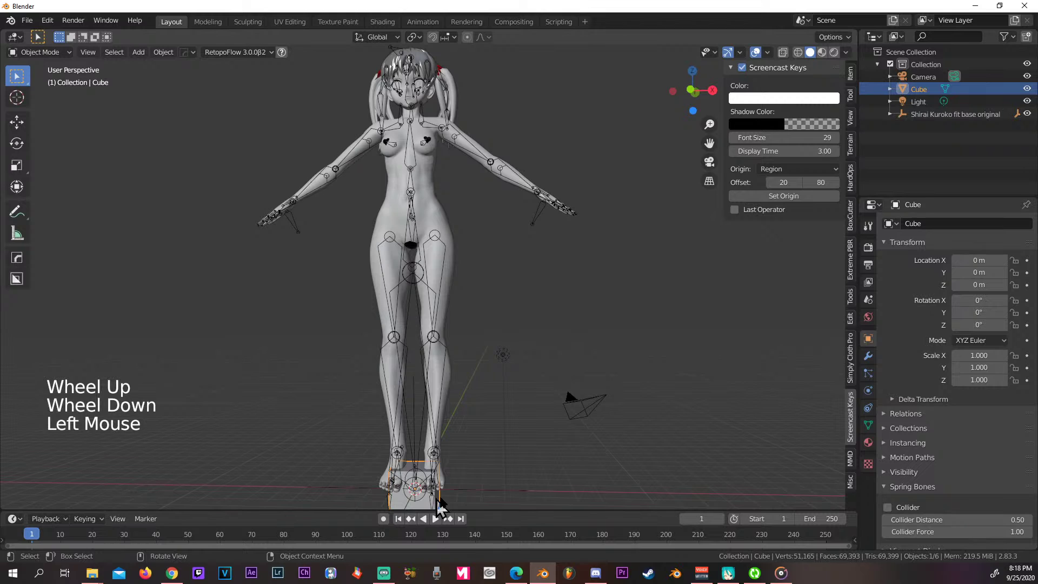
key("Delete")
left_click(588, 412)
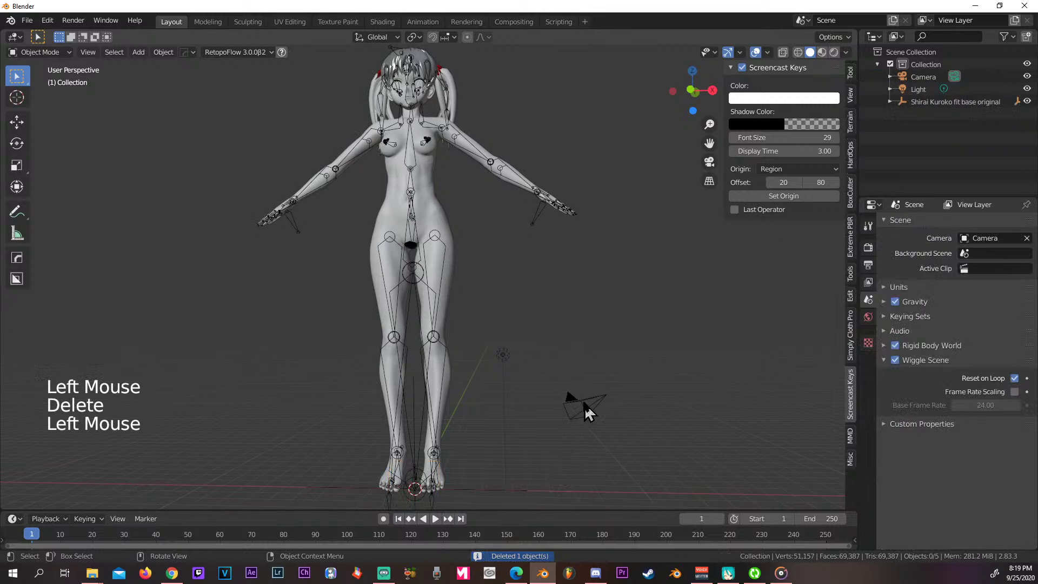
key("Delete")
left_click(503, 357)
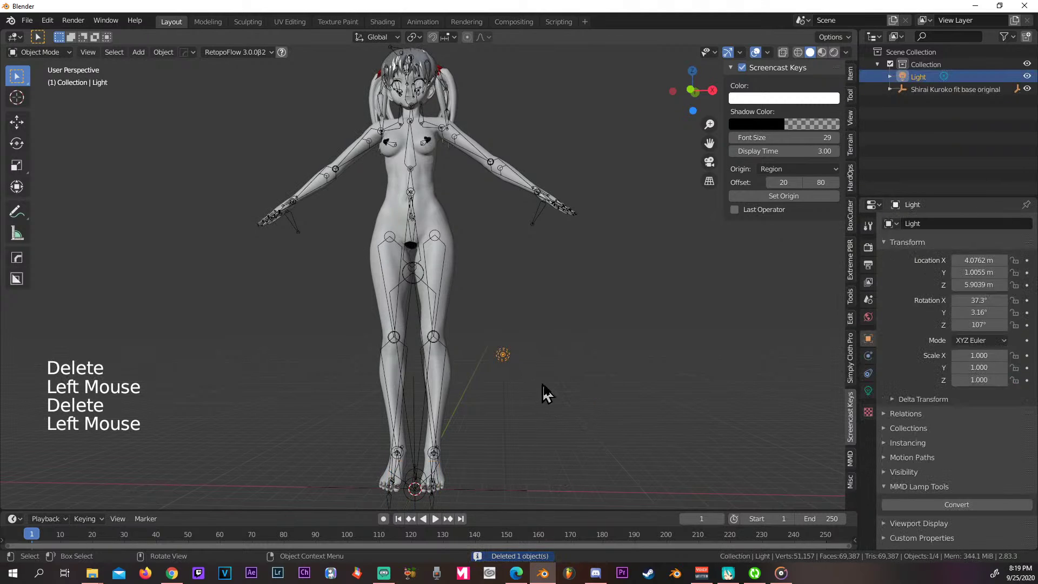
key("Delete")
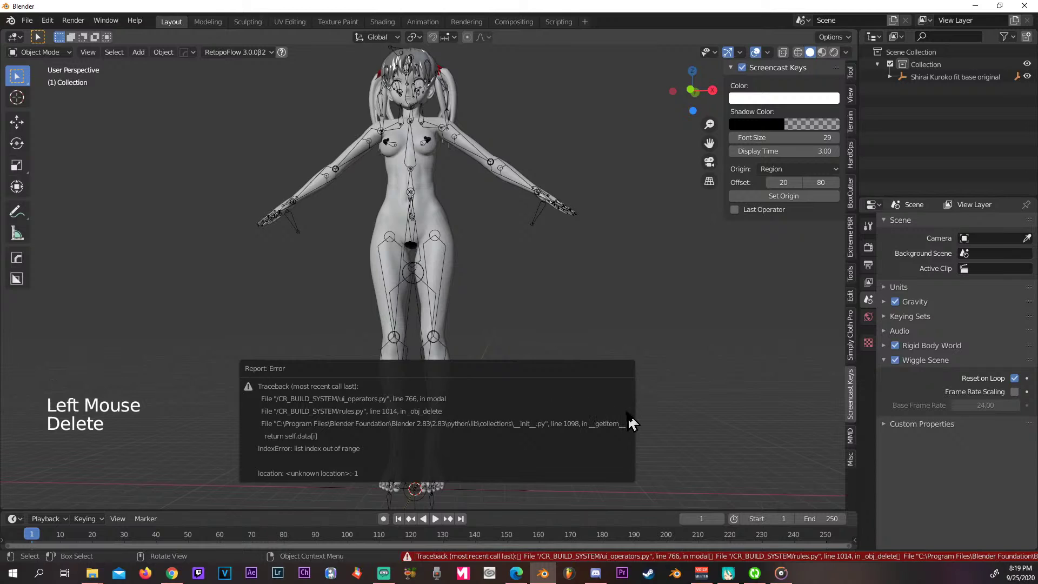
scroll(646, 408, "down", 2)
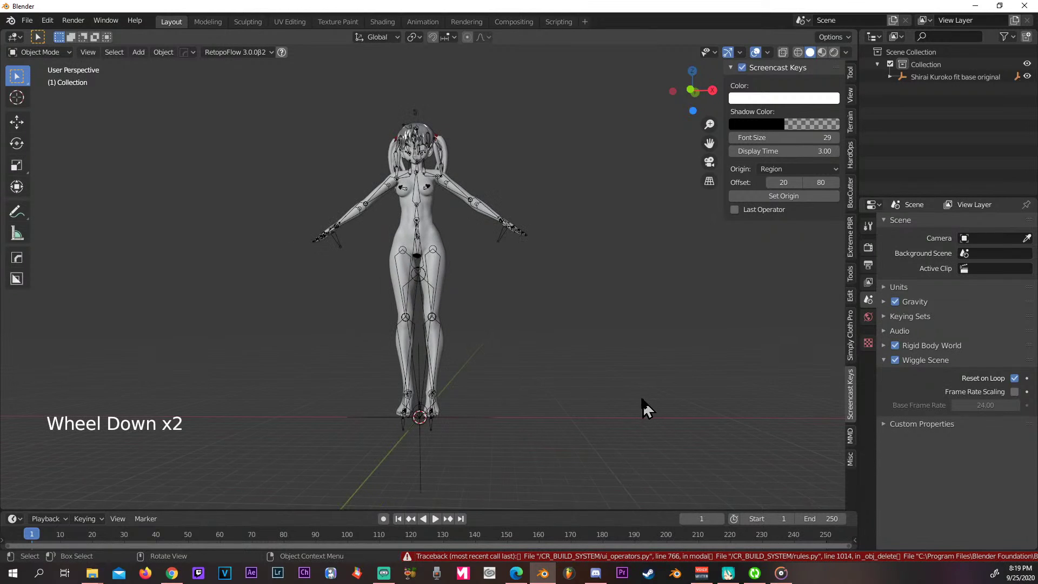
scroll(643, 406, "up", 1)
key("ctrl")
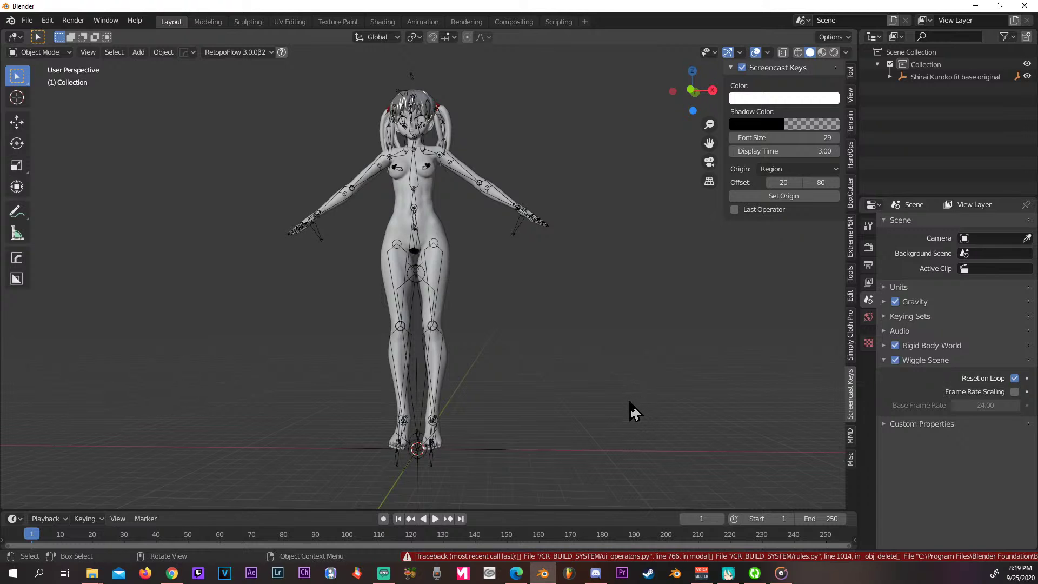
left_click(624, 395)
middle_click_drag(592, 394, 643, 390)
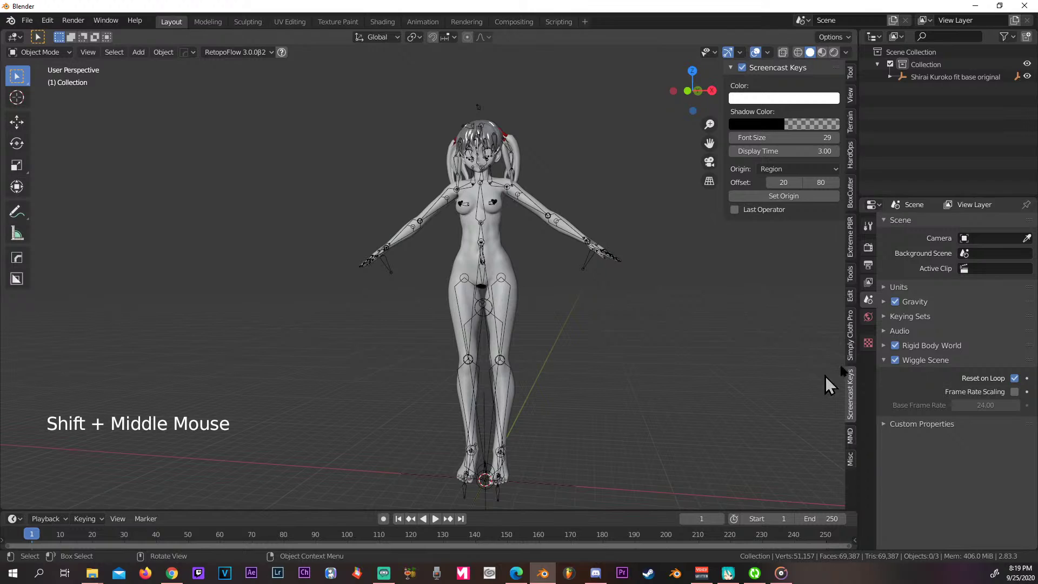
Step: Switch the viewport to Material Preview shading using the Z pie menu
key("z")
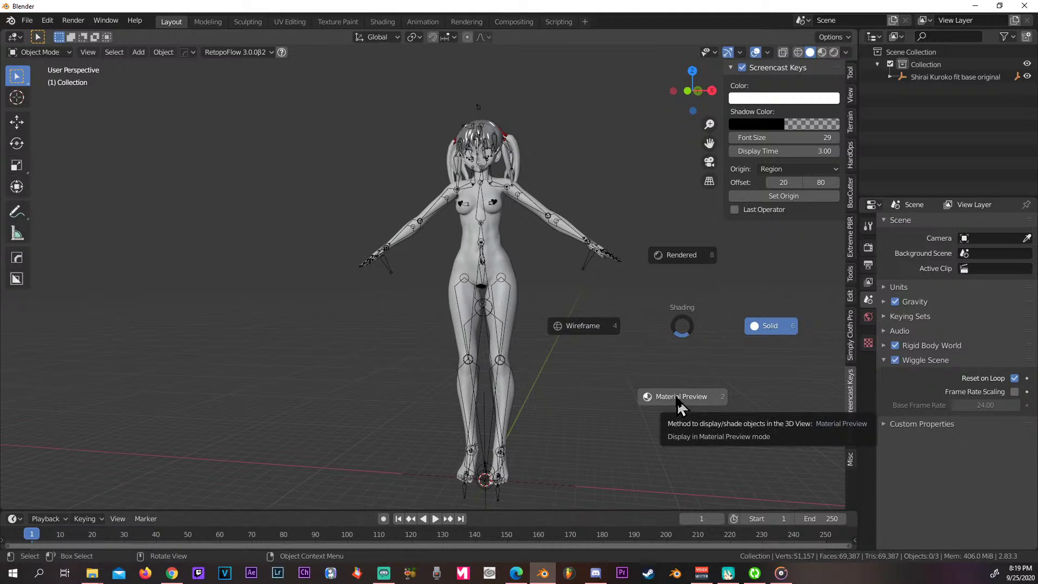
left_click(677, 403)
mouse_move(642, 382)
middle_mouse_down()
mouse_move(732, 382)
mouse_move(686, 366)
mouse_move(589, 377)
mouse_move(666, 381)
mouse_move(653, 371)
mouse_move(604, 382)
mouse_move(646, 377)
middle_mouse_up()
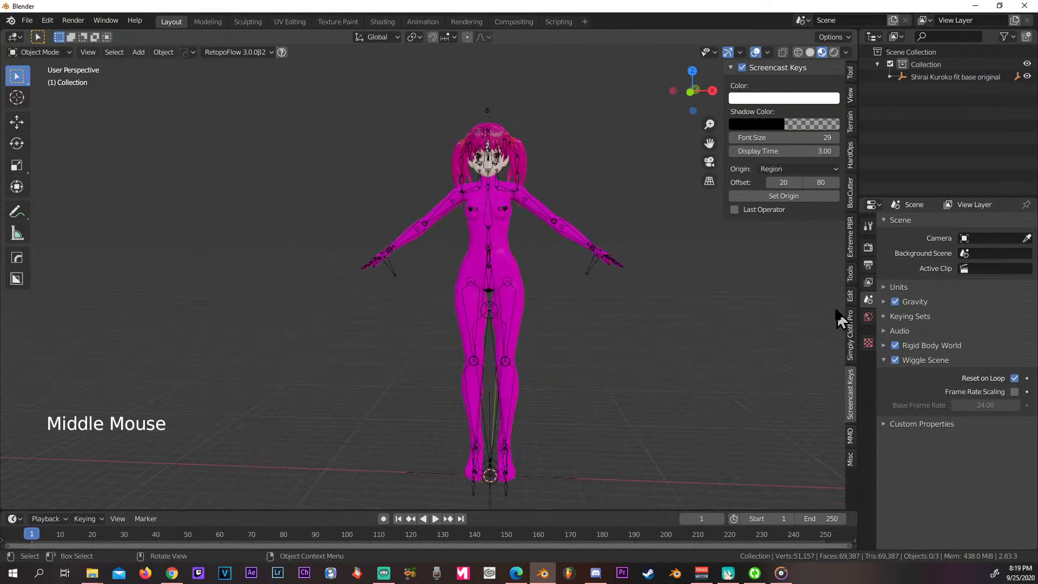
Step: Uncheck Toon Texture in the MMD display settings for skin tones, and widen the sidebar
left_click(848, 439)
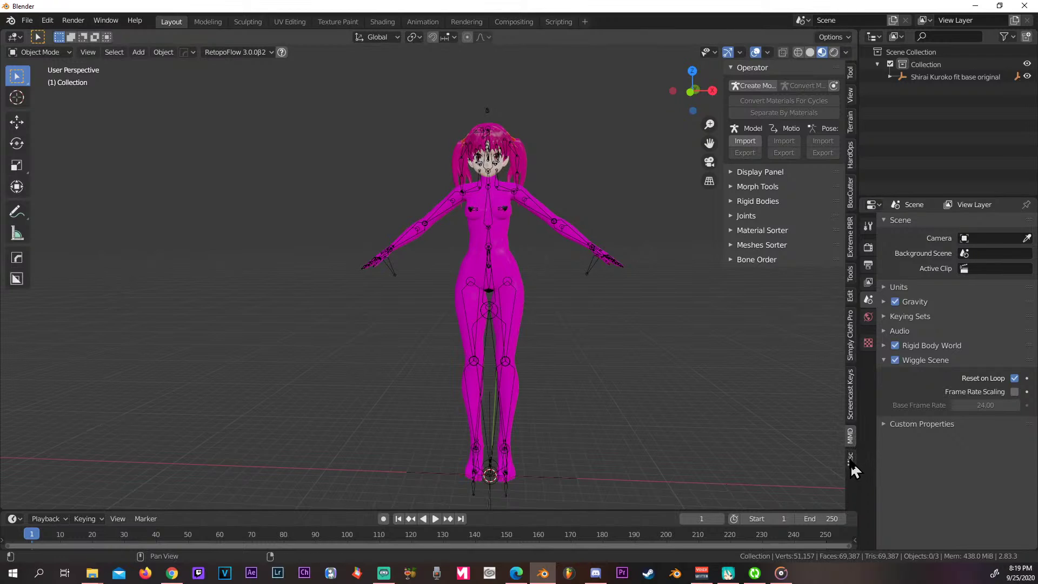
left_click(850, 459)
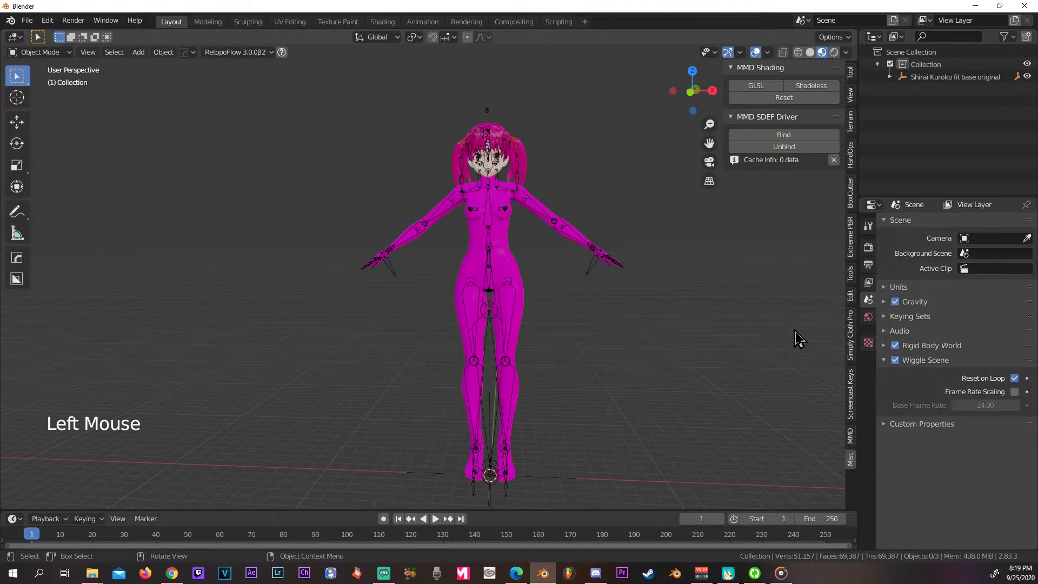
left_click(514, 273)
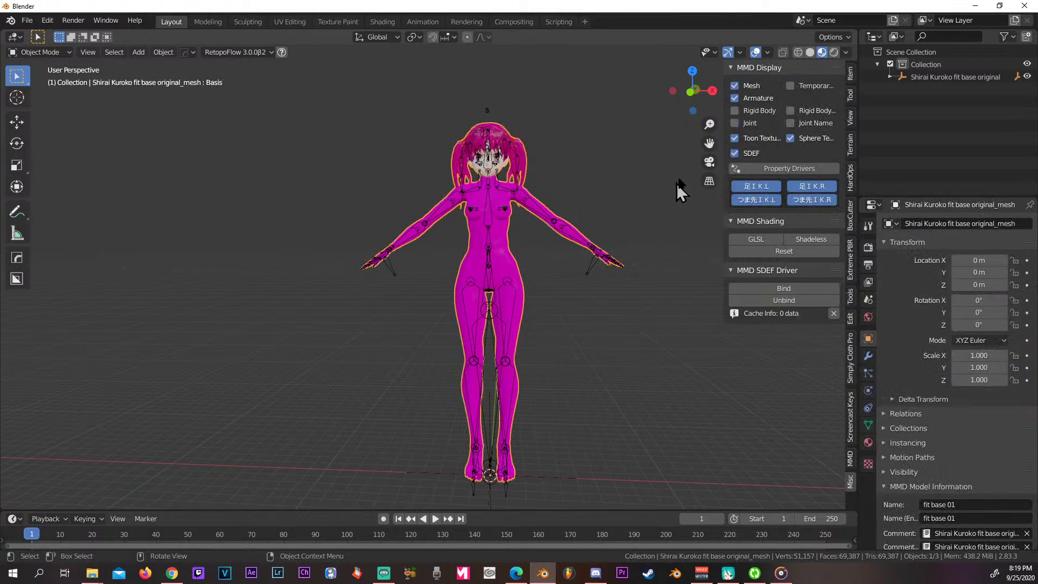
left_click(735, 138)
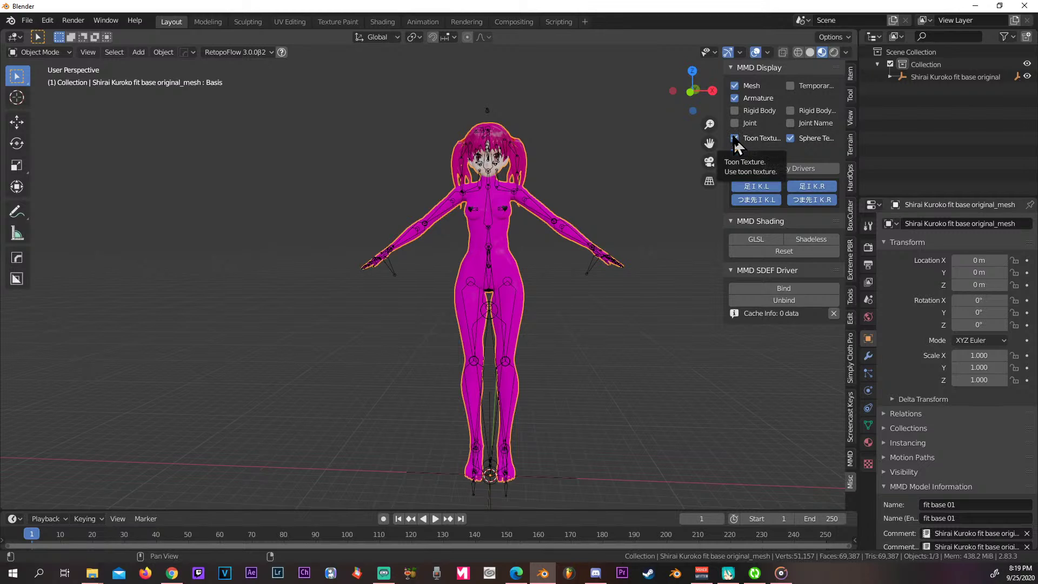
left_click(734, 139)
left_click_drag(723, 139, 670, 143)
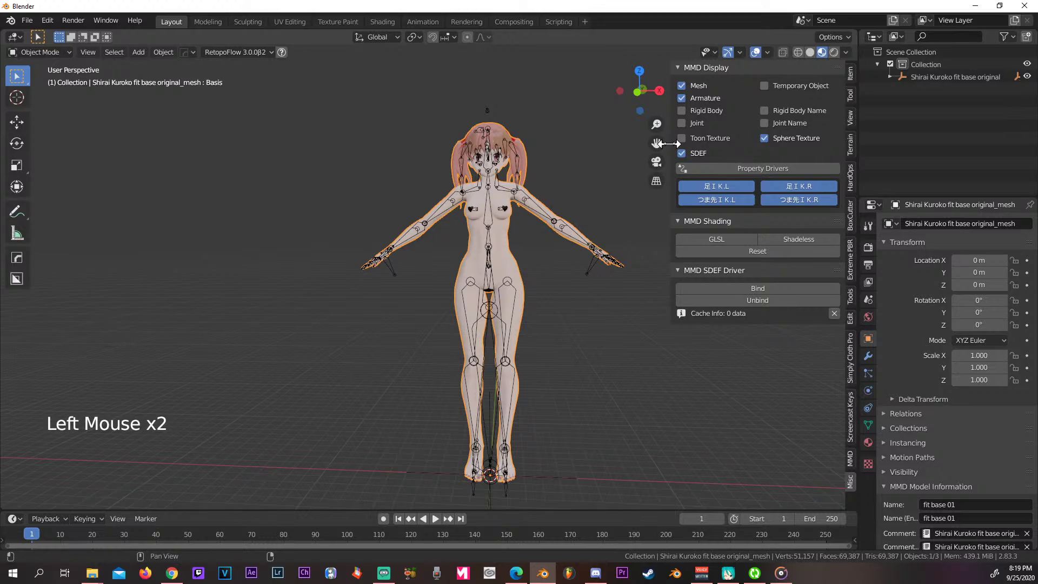
middle_click_drag(540, 279, 572, 283)
scroll(573, 294, "up", 2)
scroll(580, 275, "down", 1)
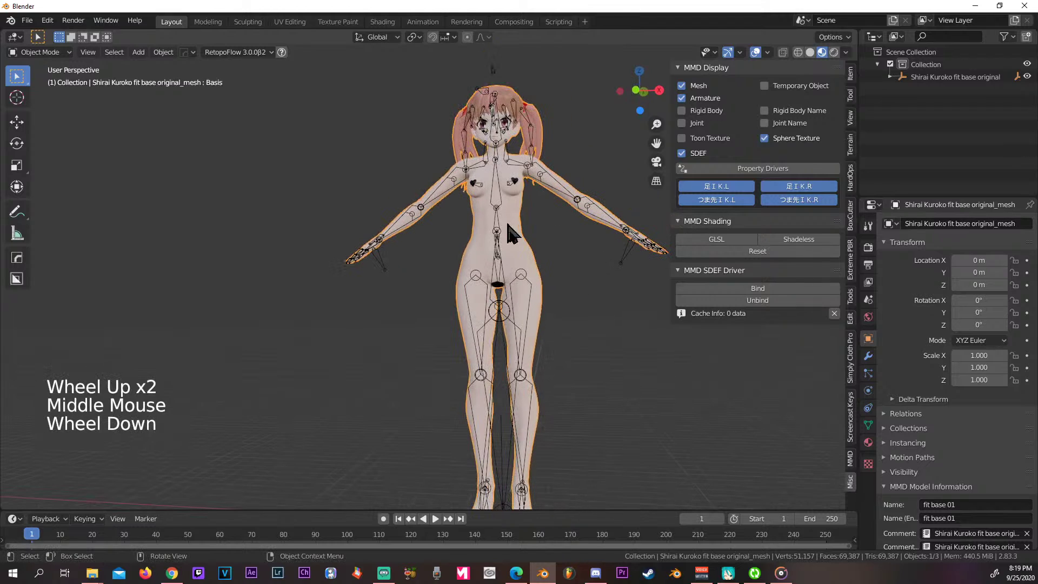
middle_click_drag(624, 316, 596, 283)
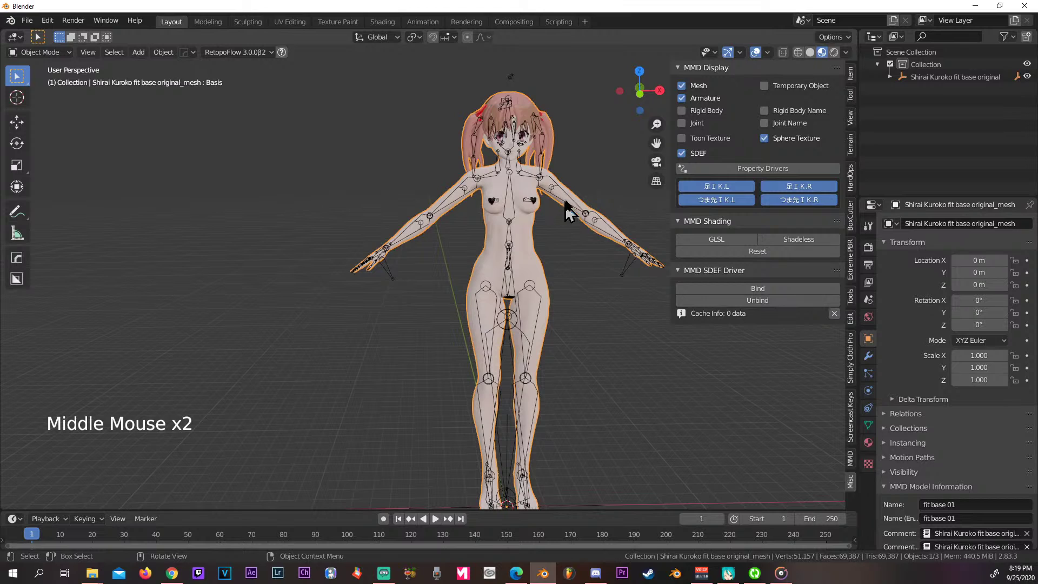
left_click(538, 243)
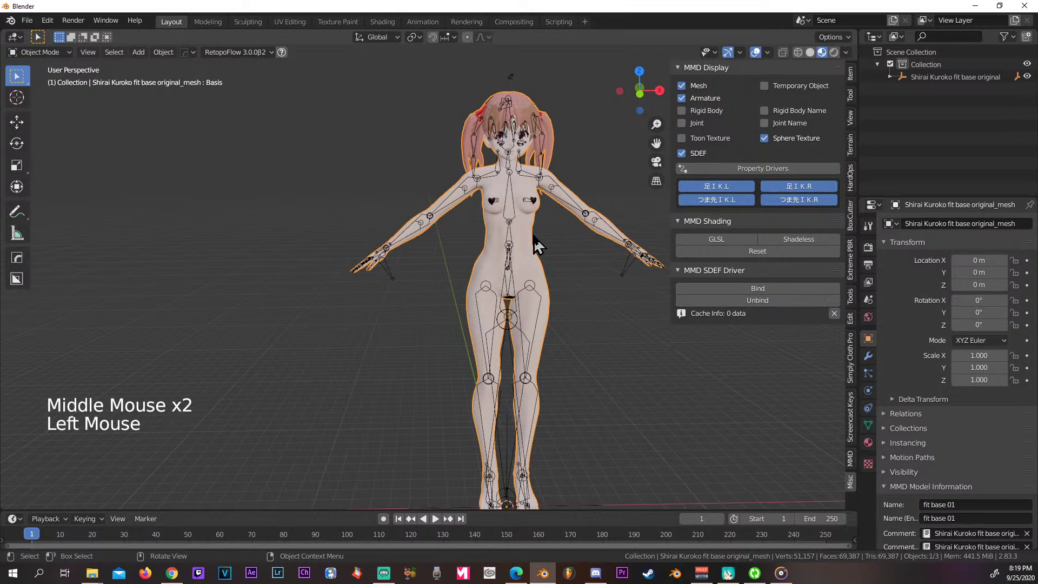
left_click(484, 211)
left_click(489, 213)
left_click(501, 228)
left_click(492, 238)
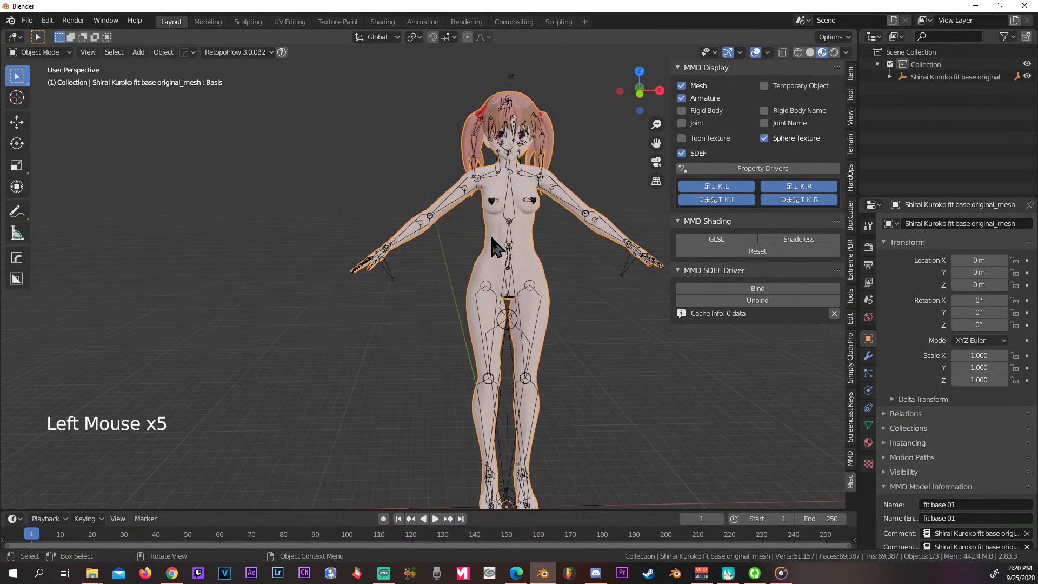
mouse_move(464, 233)
middle_mouse_down()
mouse_move(489, 231)
mouse_move(466, 238)
middle_mouse_up()
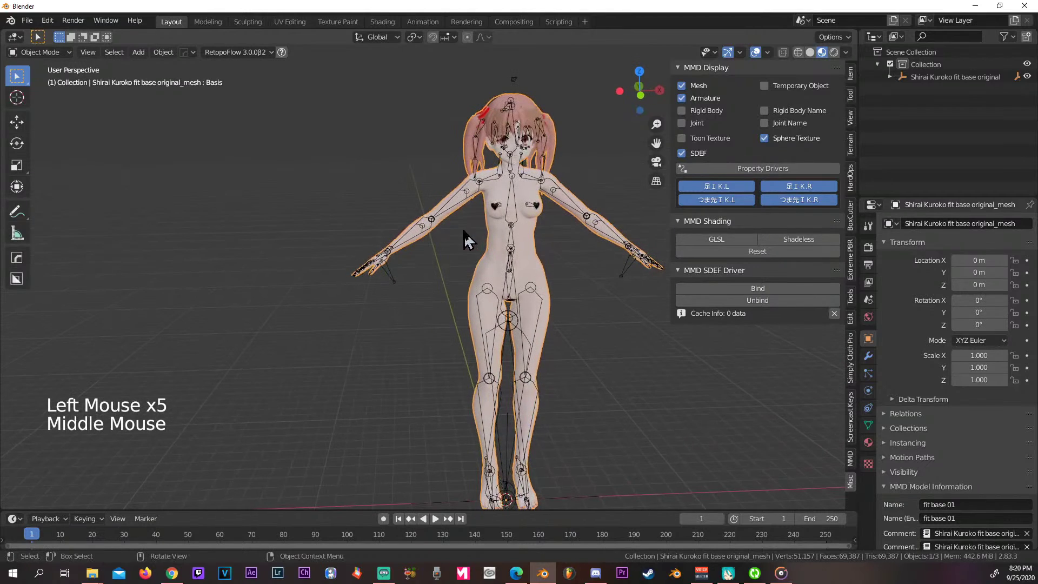
middle_click_drag(488, 378, 586, 265)
scroll(573, 255, "down", 1)
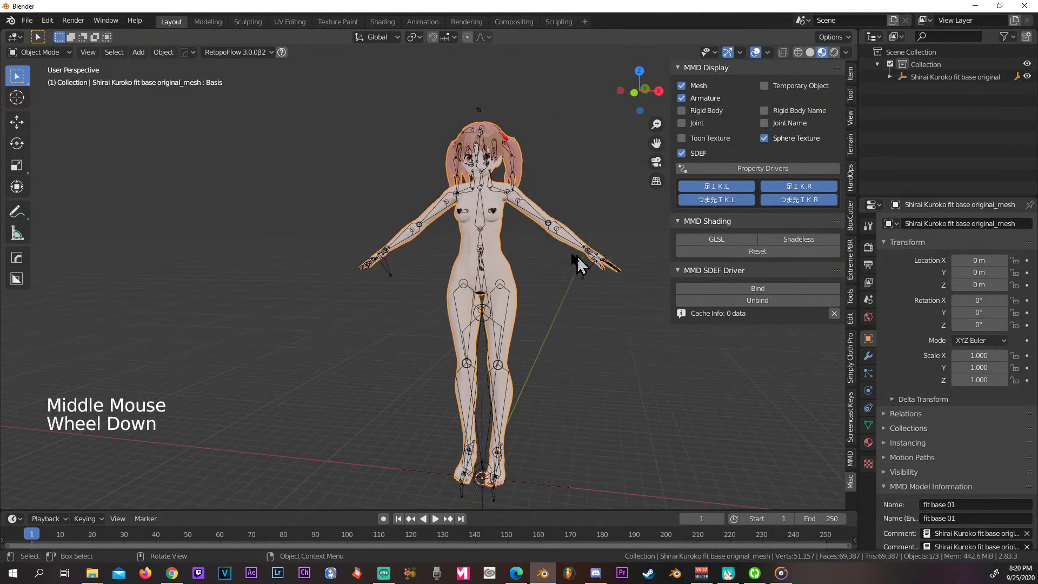
left_click(503, 240)
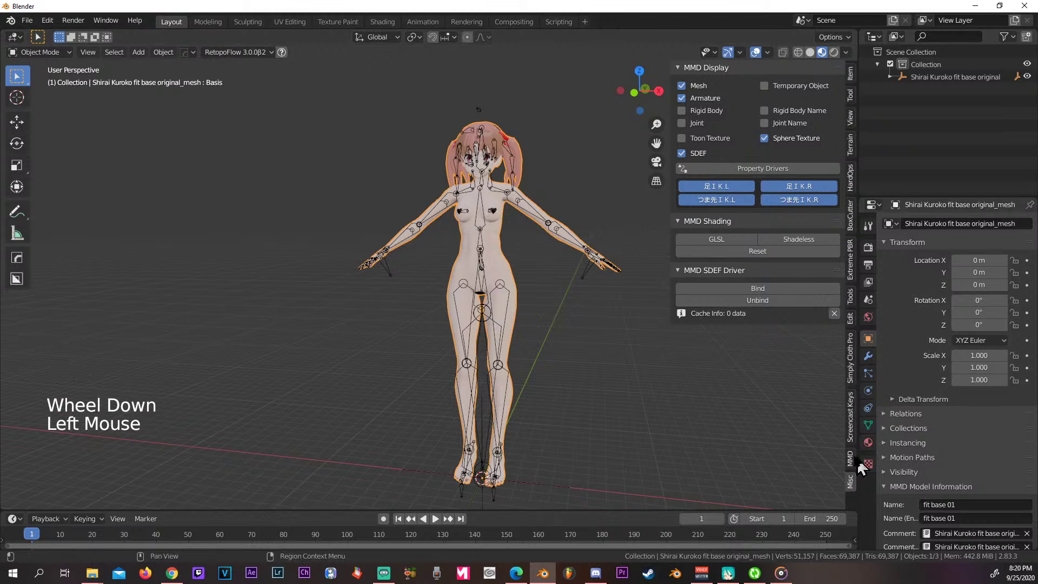
Step: Split the model into per-material meshes with MMD's Separate By Materials
left_click(849, 462)
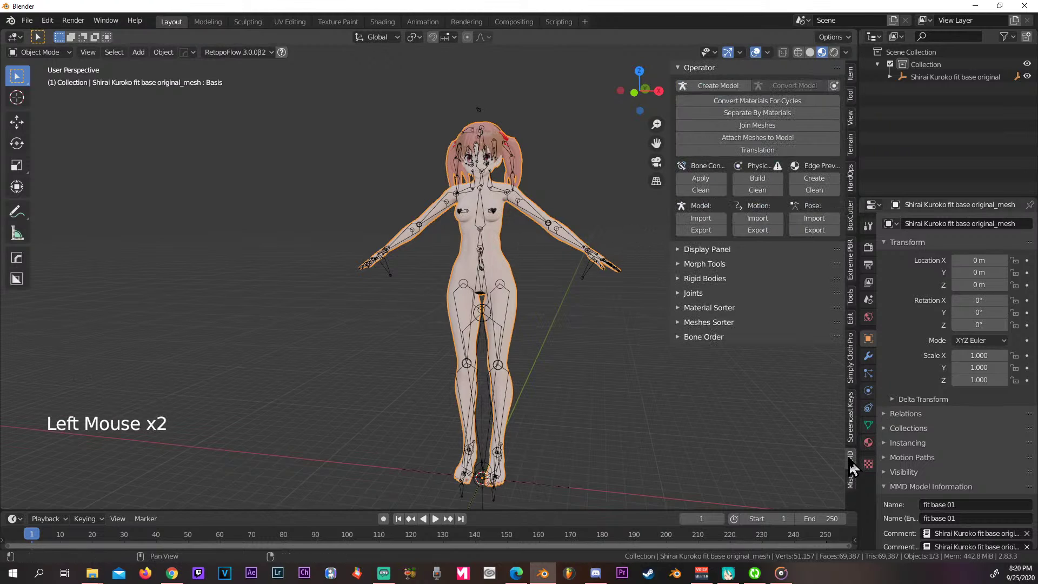
left_click(753, 115)
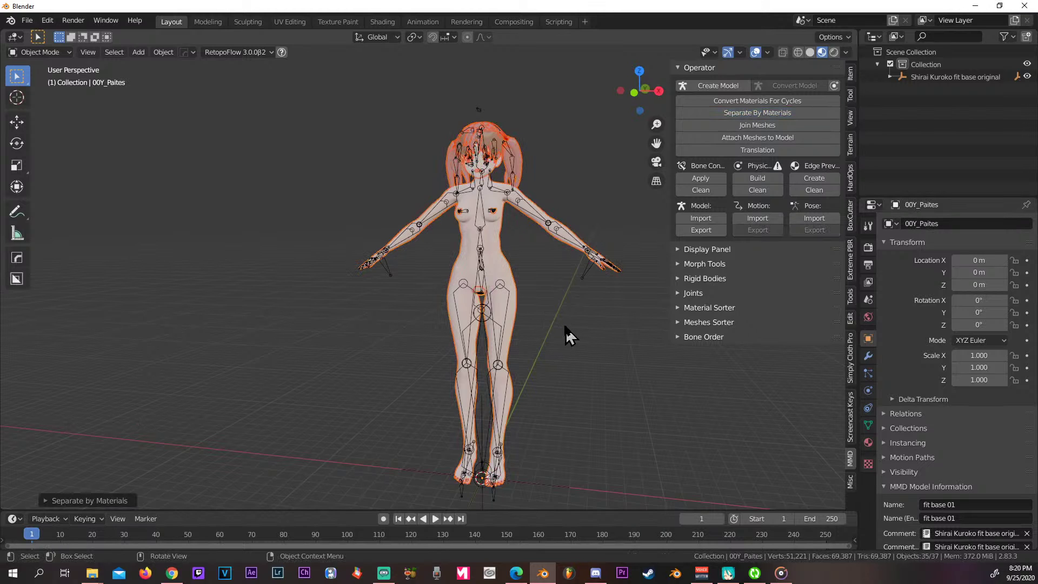
mouse_move(566, 334)
middle_mouse_down()
mouse_move(630, 330)
mouse_move(569, 327)
mouse_move(579, 322)
middle_mouse_up()
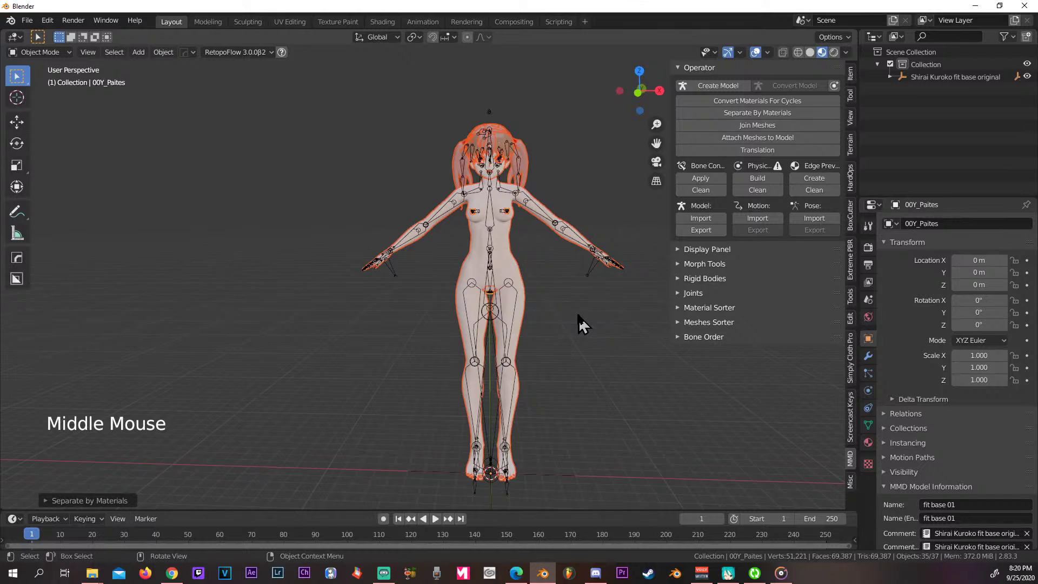
scroll(579, 323, "up", 2)
Step: Check the result by selecting the 005_Body mesh, the hair mesh and the armature
left_click(564, 263)
left_click(557, 258)
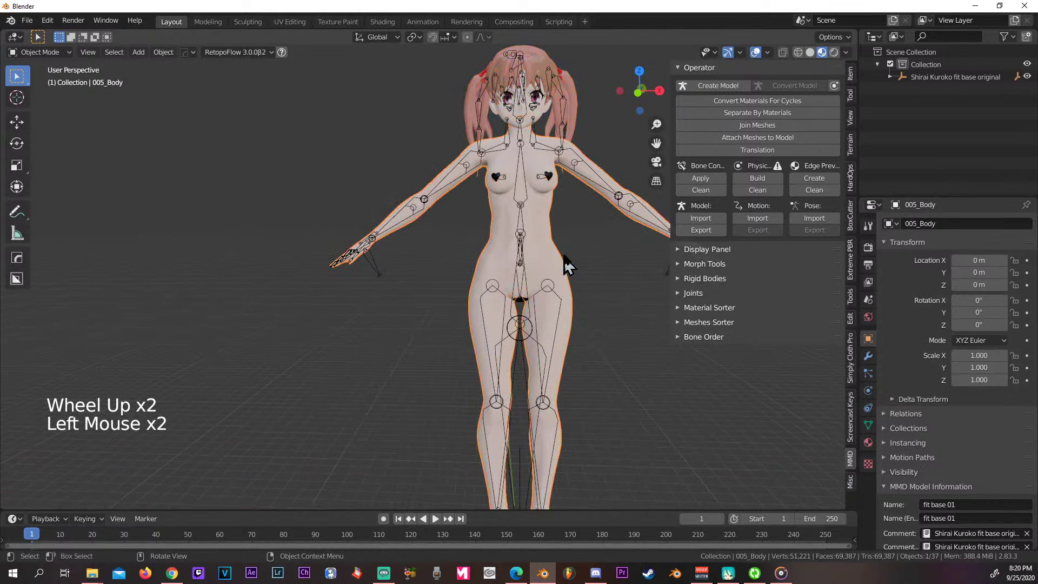
left_click(572, 108)
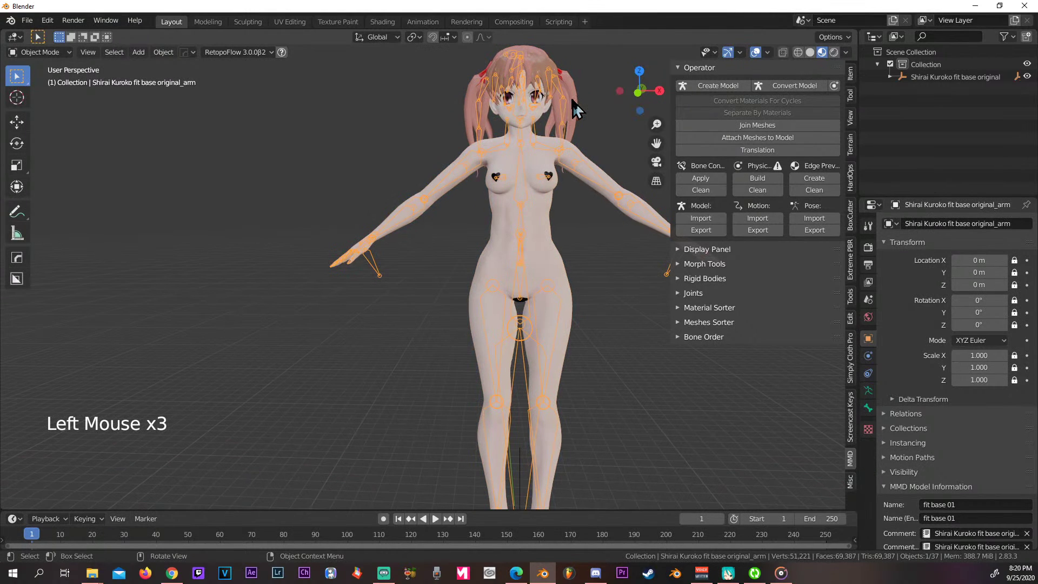
left_click(576, 108)
left_click(545, 84)
left_click(540, 92)
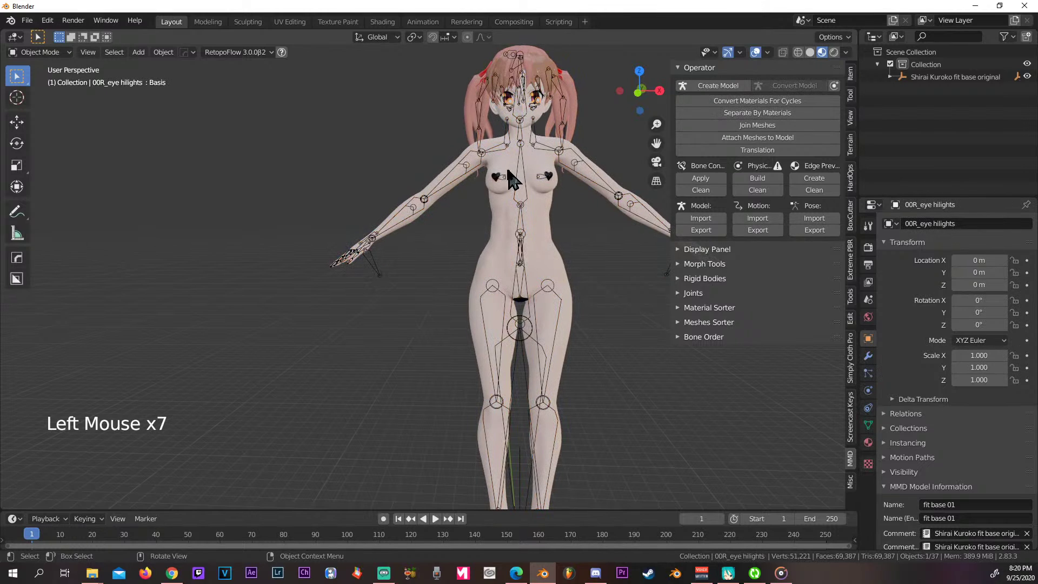
left_click(492, 242)
scroll(521, 272, "down", 2)
scroll(537, 272, "up", 2)
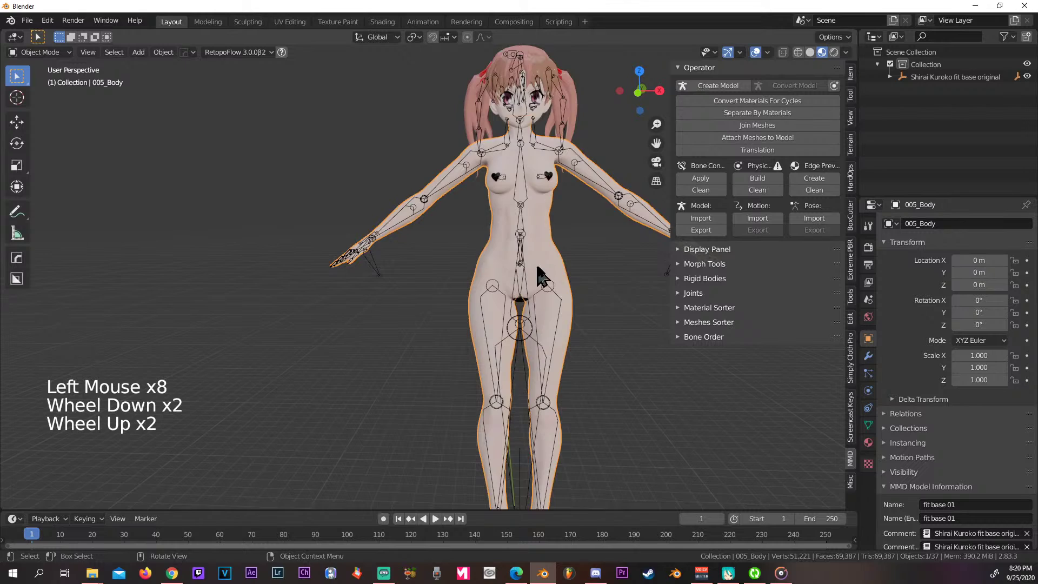
scroll(541, 271, "down", 2)
scroll(543, 267, "up", 2)
Step: Inspect the character from several angles, selecting and then deselecting the armature at the hips
middle_click_drag(569, 283, 528, 287)
scroll(565, 278, "up", 2)
scroll(566, 277, "down", 2)
scroll(518, 308, "down", 1)
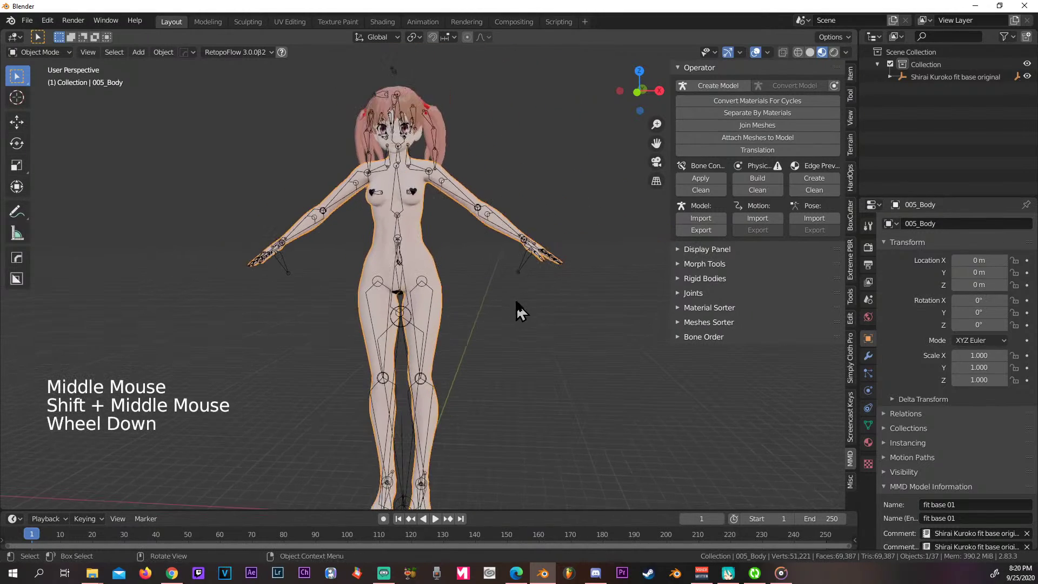
scroll(595, 319, "up", 2)
scroll(583, 335, "down", 2)
mouse_move(582, 326)
middle_mouse_down()
mouse_move(593, 336)
mouse_move(646, 314)
mouse_move(600, 319)
middle_mouse_up()
scroll(586, 329, "down", 1)
scroll(581, 328, "up", 1)
scroll(581, 336, "down", 1)
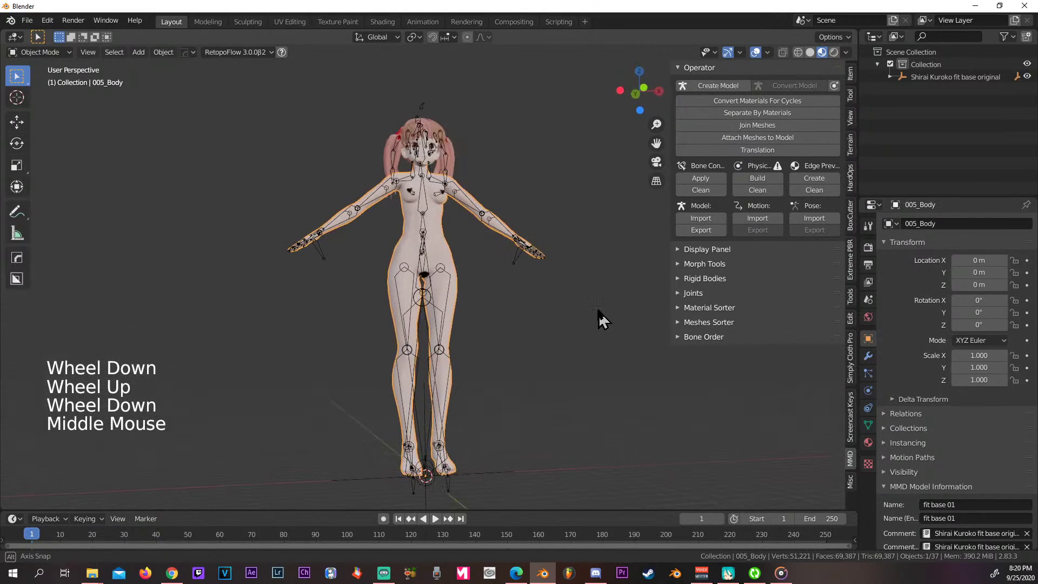
left_click(445, 273)
middle_click_drag(452, 280, 487, 331)
left_click(506, 333)
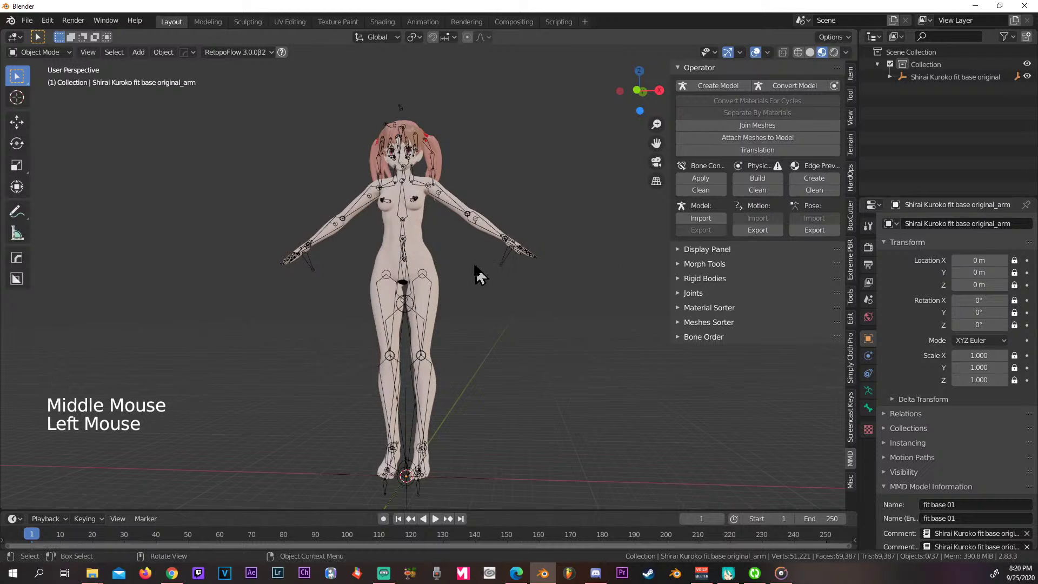
scroll(474, 270, "down", 1)
scroll(475, 267, "up", 1)
scroll(476, 275, "up", 1)
middle_click_drag(476, 276, 530, 285)
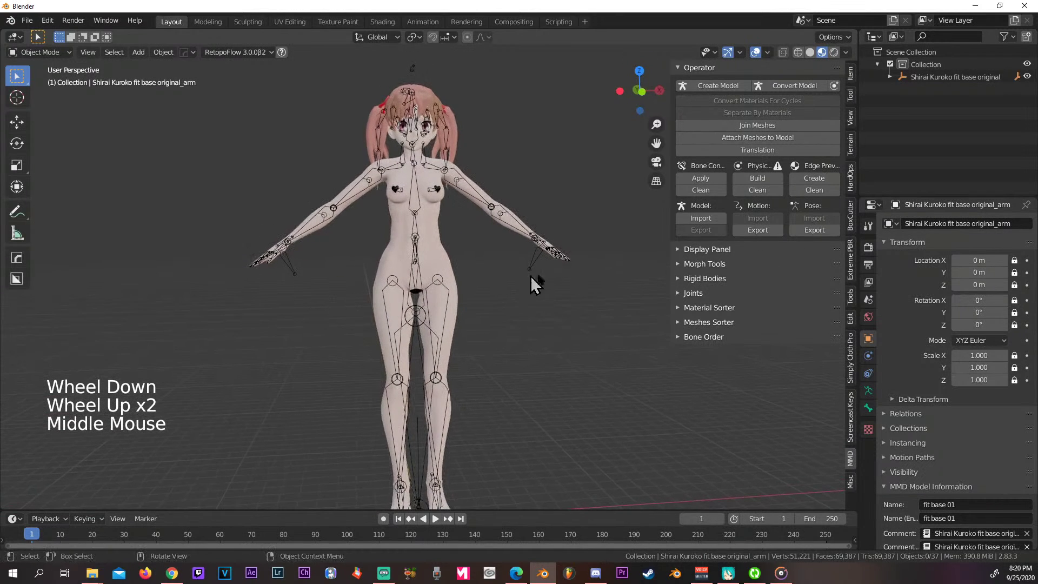
Step: Add two new scene collections named head and Body
right_click(891, 51)
left_click(882, 51)
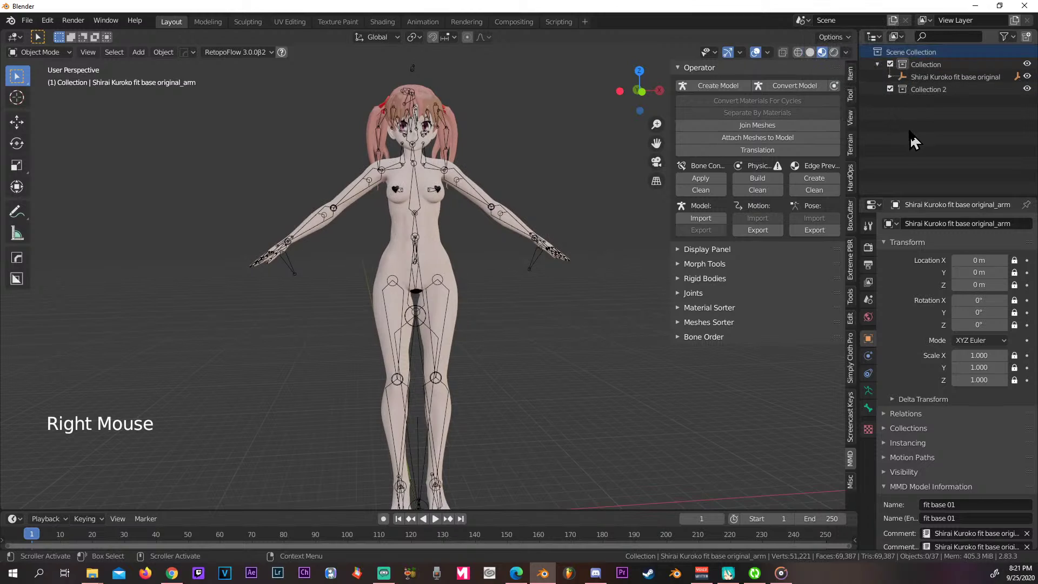
left_click(926, 91)
key("F2")
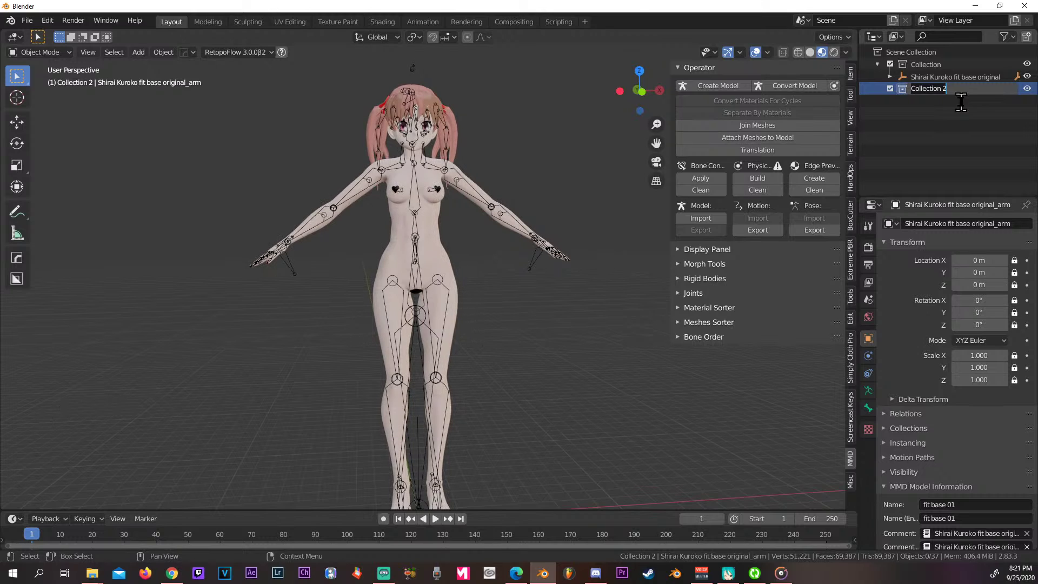
type("head")
key("Return")
right_click(912, 56)
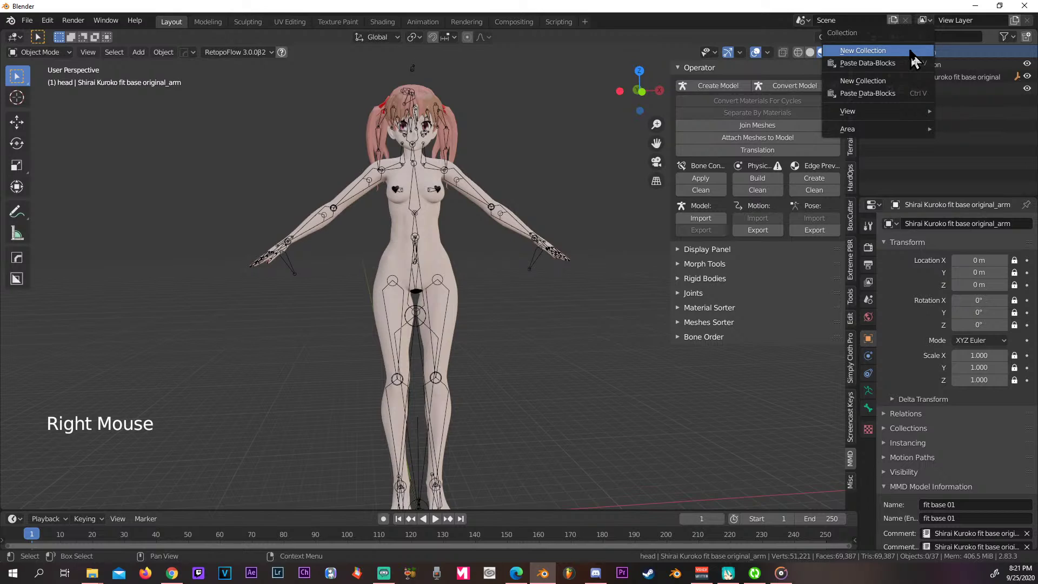
left_click(908, 58)
left_click(925, 101)
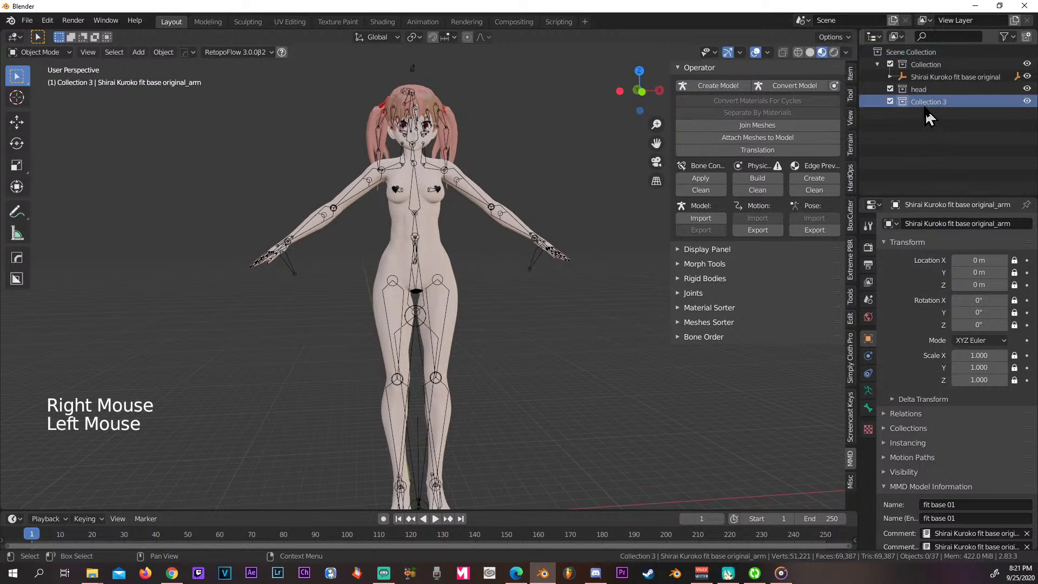
key("F2")
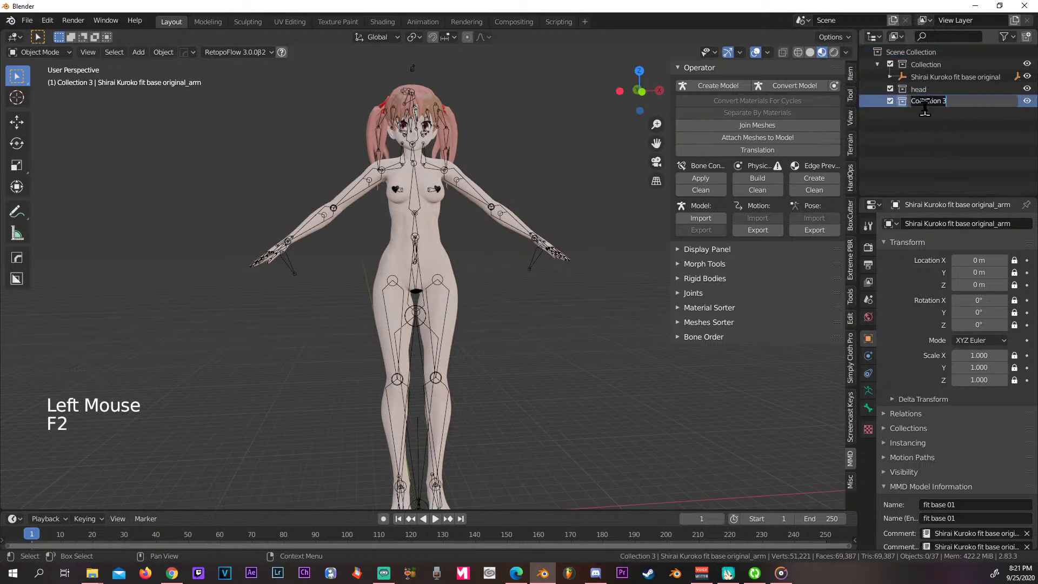
type("Body")
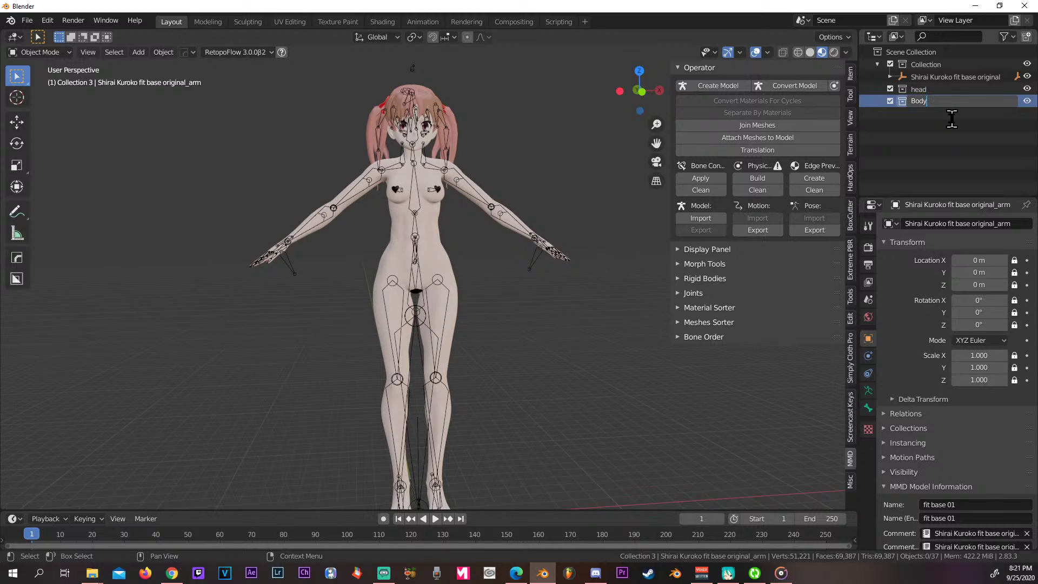
key("Return")
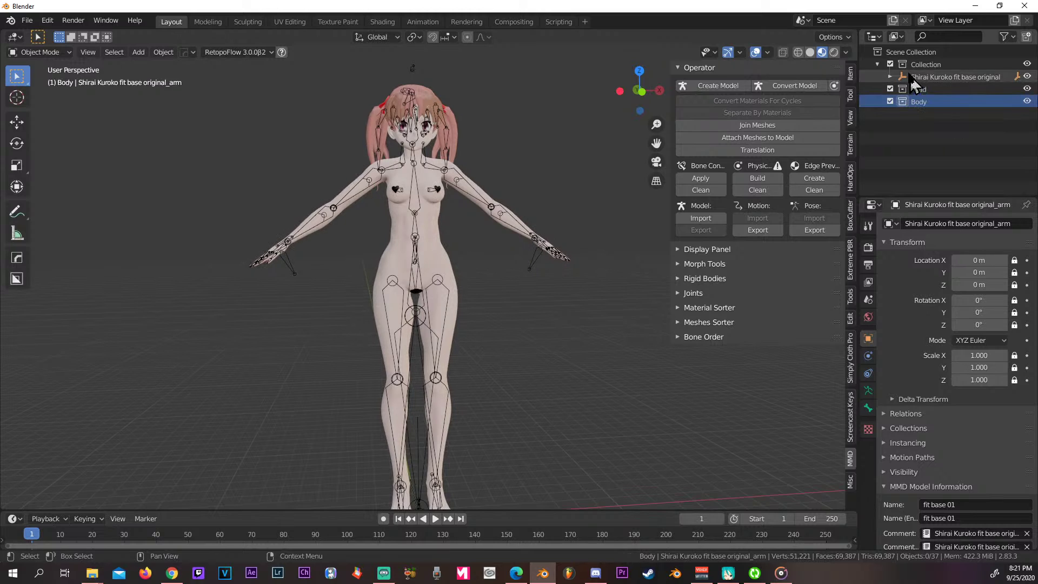
Step: Add two more scene collections named Clothing and Bones
left_click(905, 52)
right_click(906, 57)
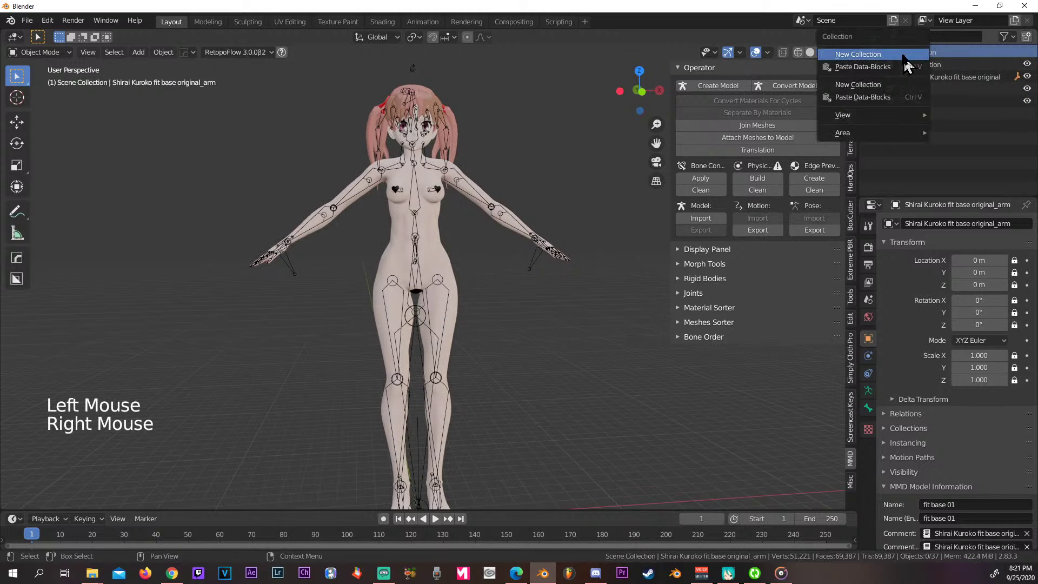
left_click(903, 55)
left_click(912, 114)
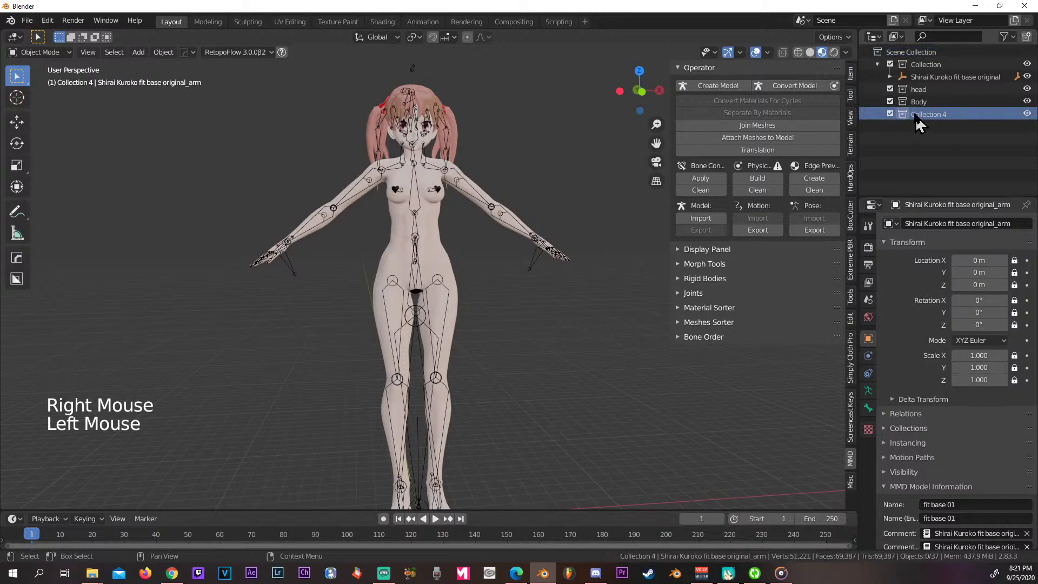
key("F2")
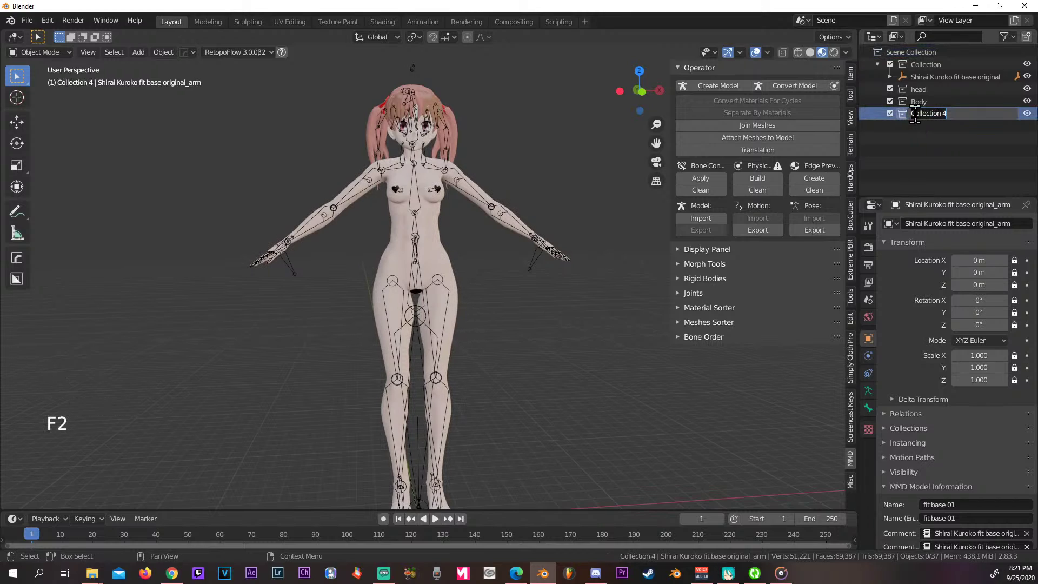
type("Clothing")
key("Return")
left_click(909, 52)
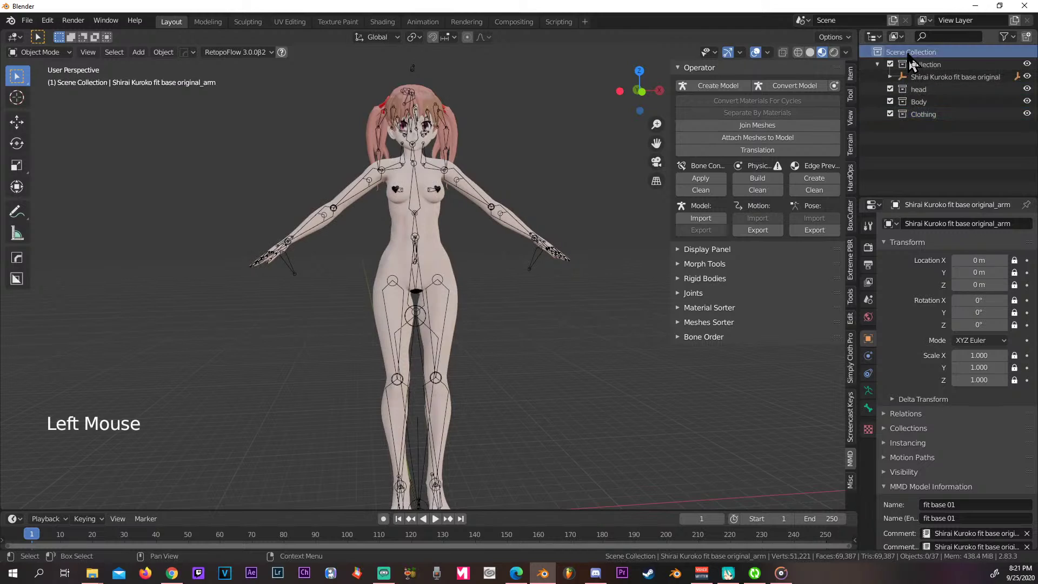
right_click(910, 60)
left_click(908, 53)
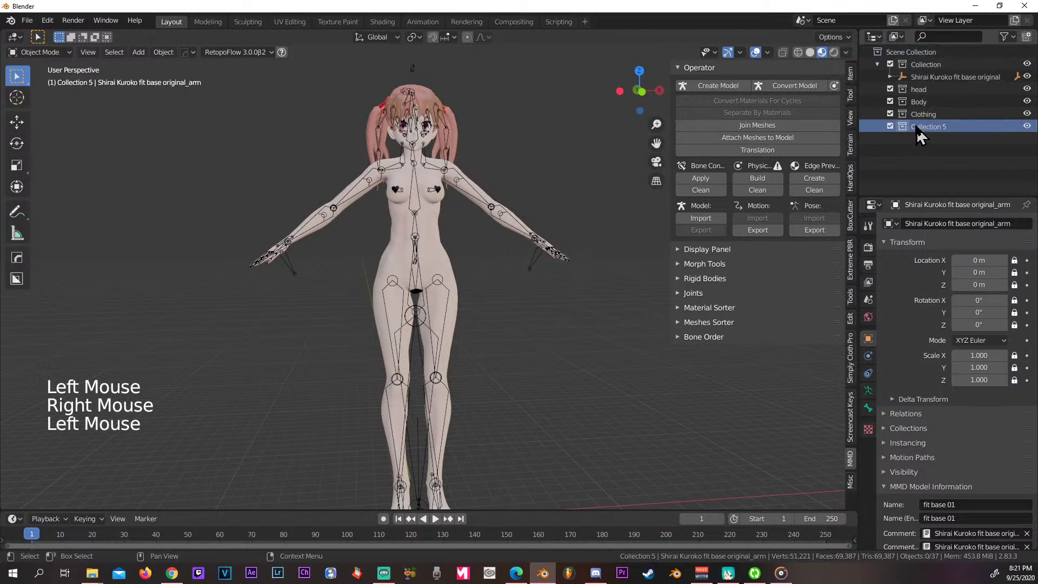
key("F2")
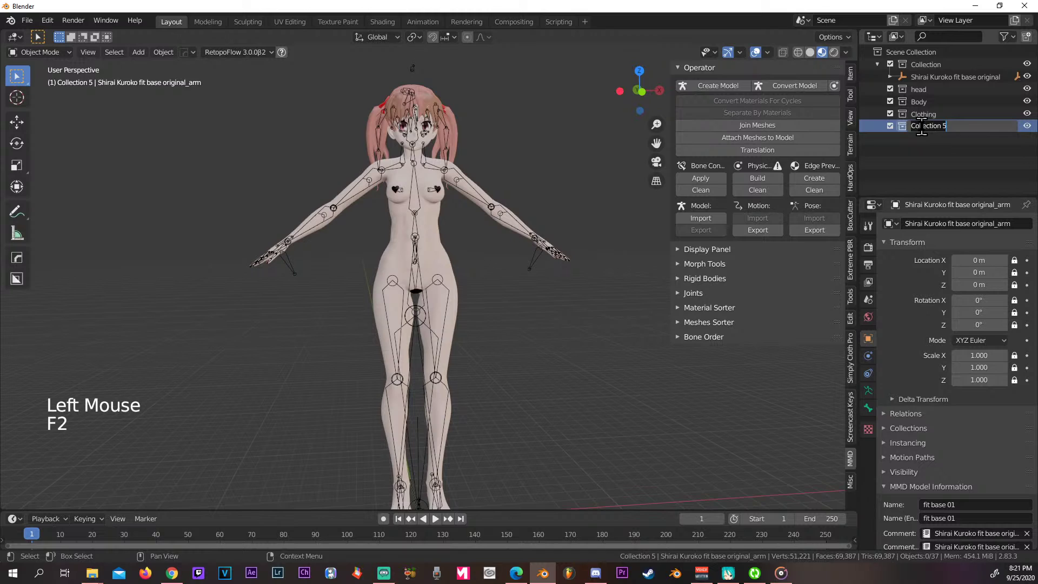
type("Bones")
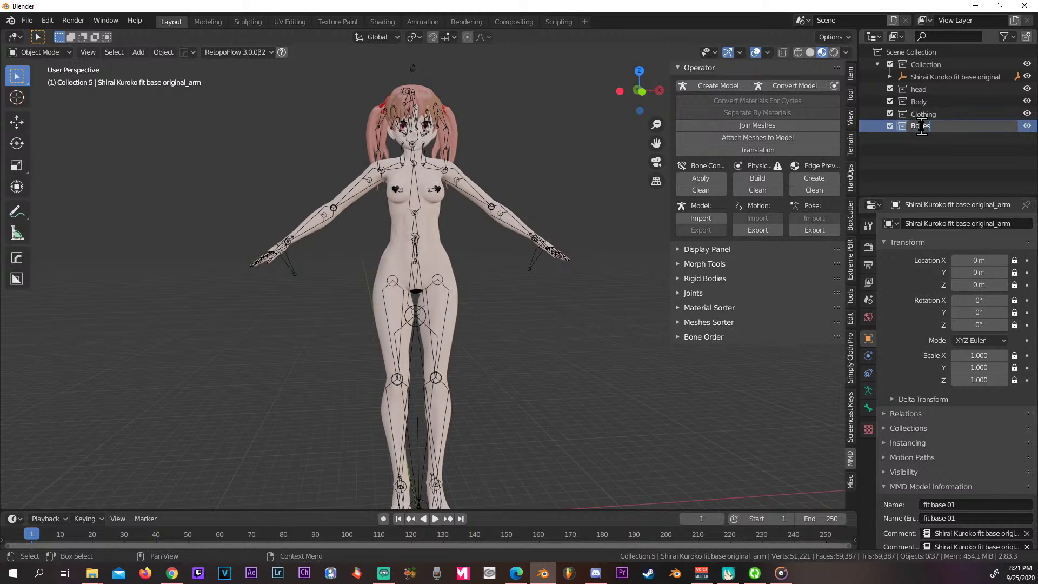
left_click(921, 59)
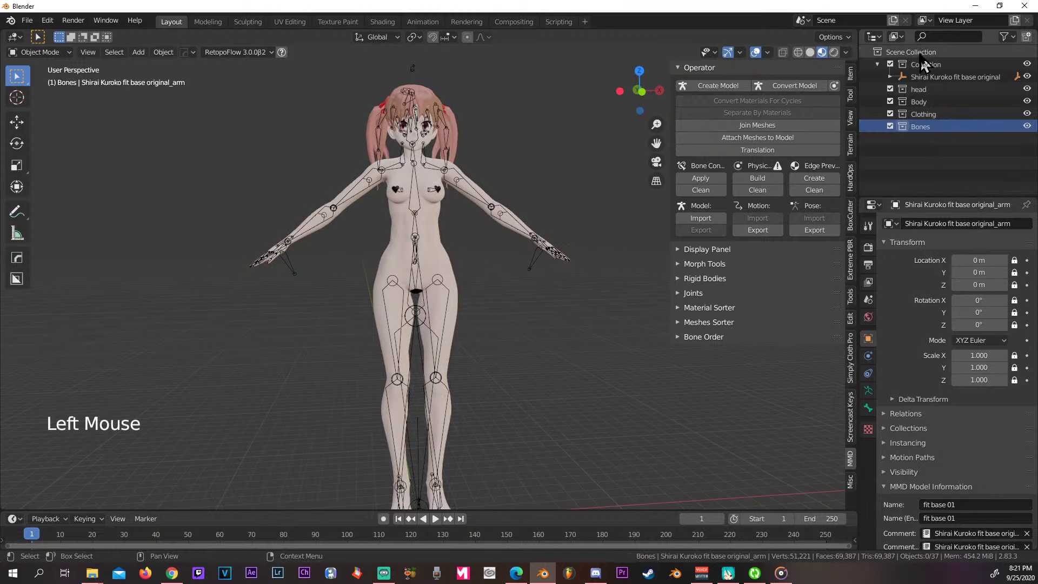
Step: Add a fifth scene collection named Riggind
left_click(918, 53)
right_click(920, 54)
left_click(921, 64)
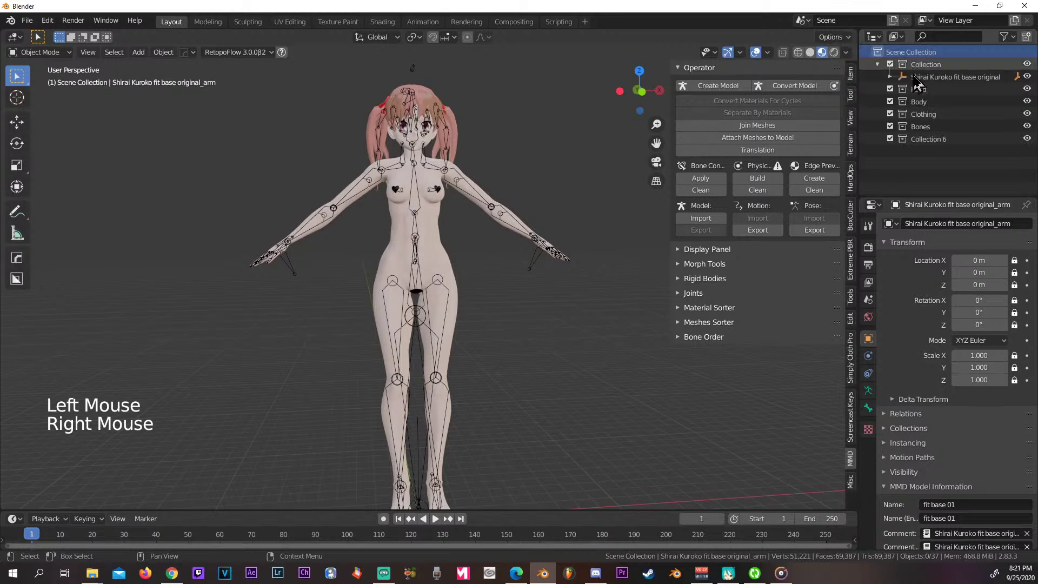
left_click(926, 139)
key("F2")
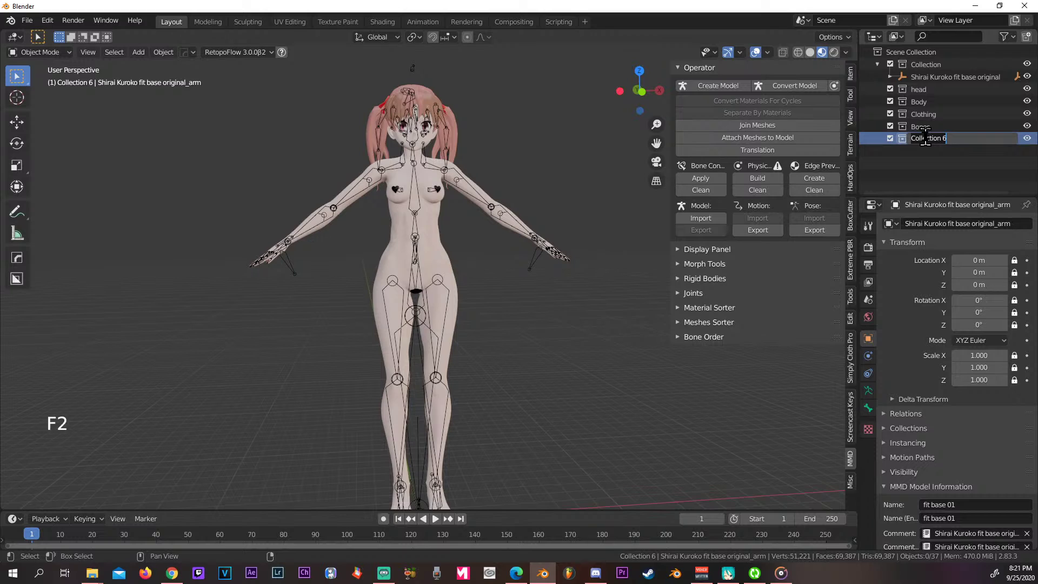
type("Riggind")
key("Return")
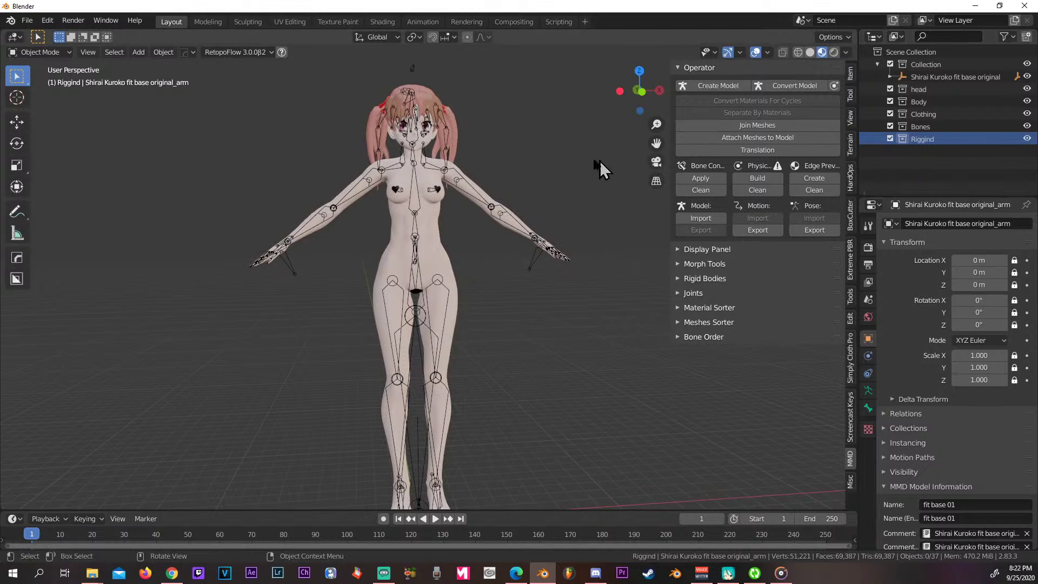
Step: Move the armature into the Bones collection and exclude Bones from the view layer
left_click(418, 222)
middle_click_drag(424, 225, 447, 245)
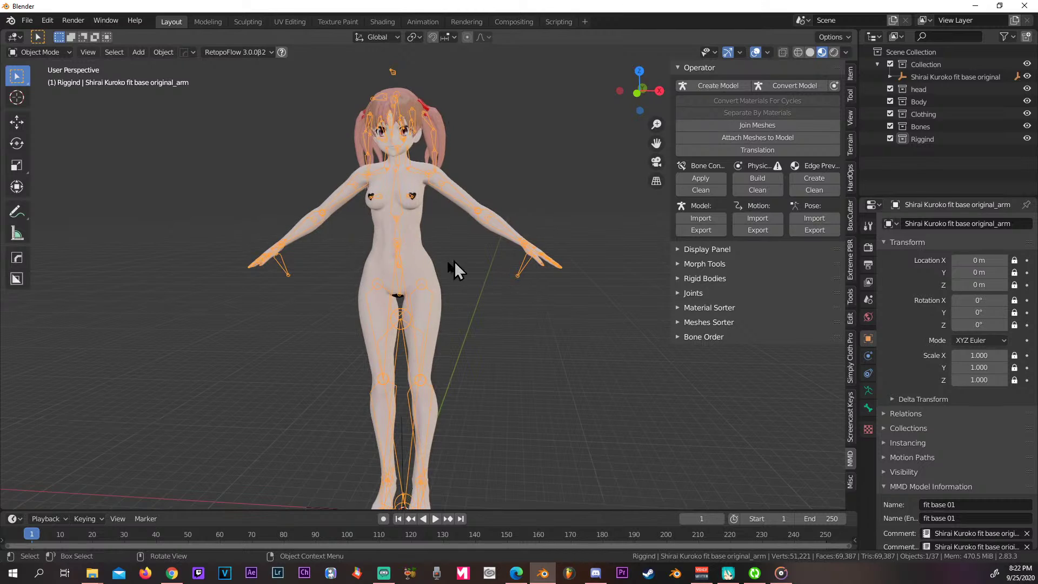
key("m")
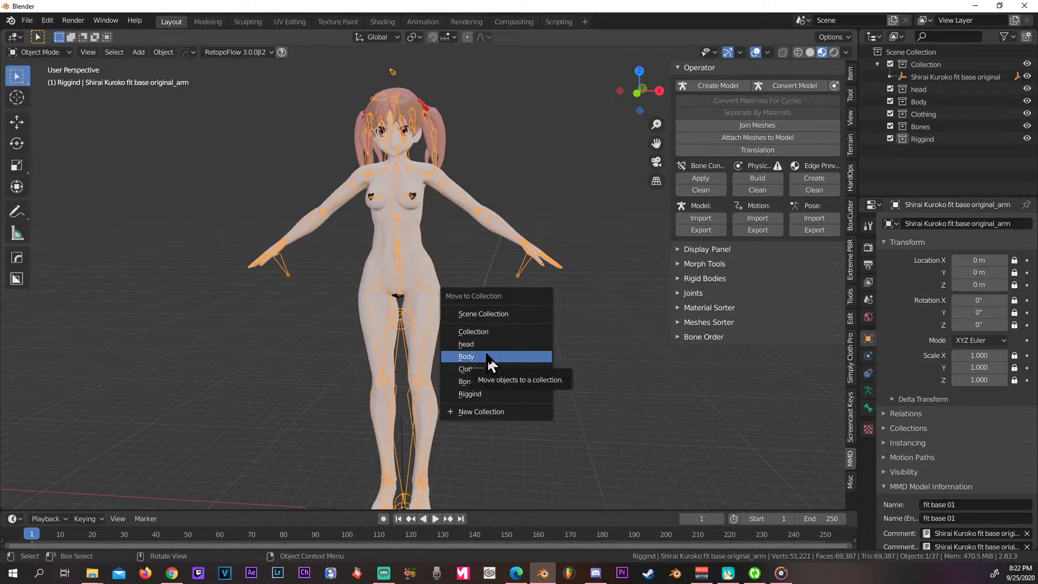
left_click(490, 385)
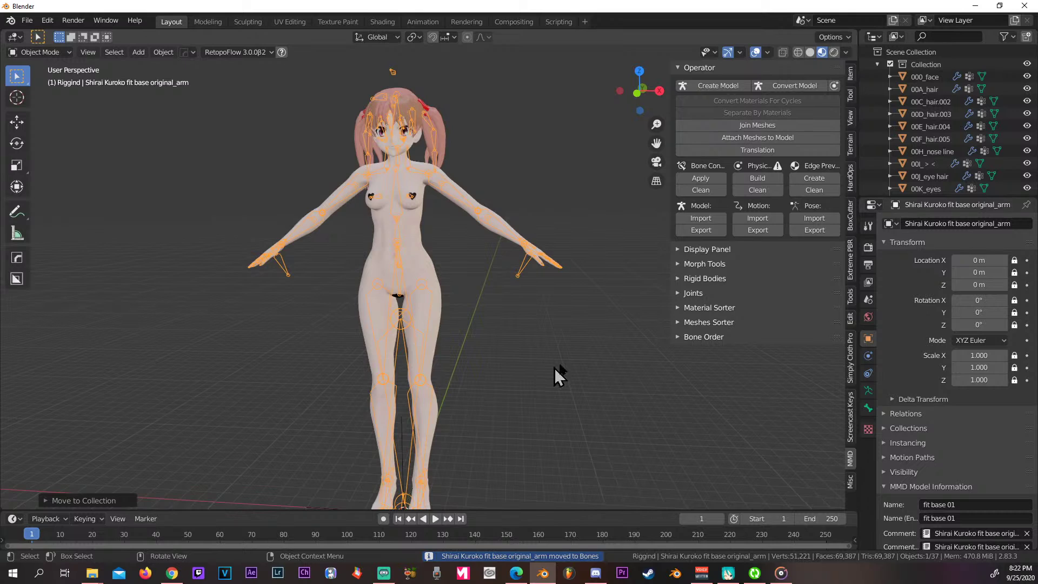
scroll(892, 143, "up", 3)
scroll(893, 143, "up", 1)
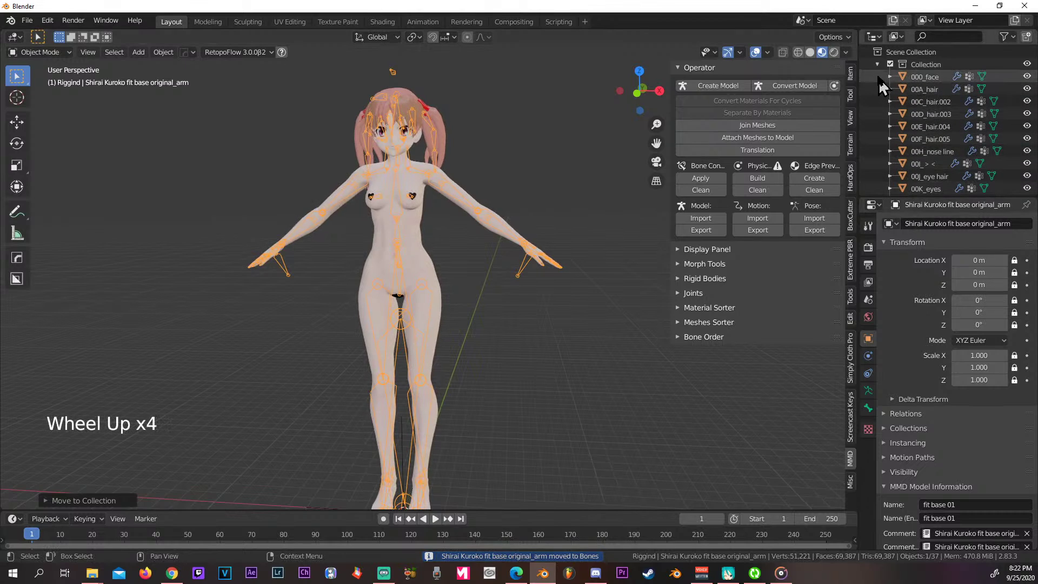
left_click(878, 64)
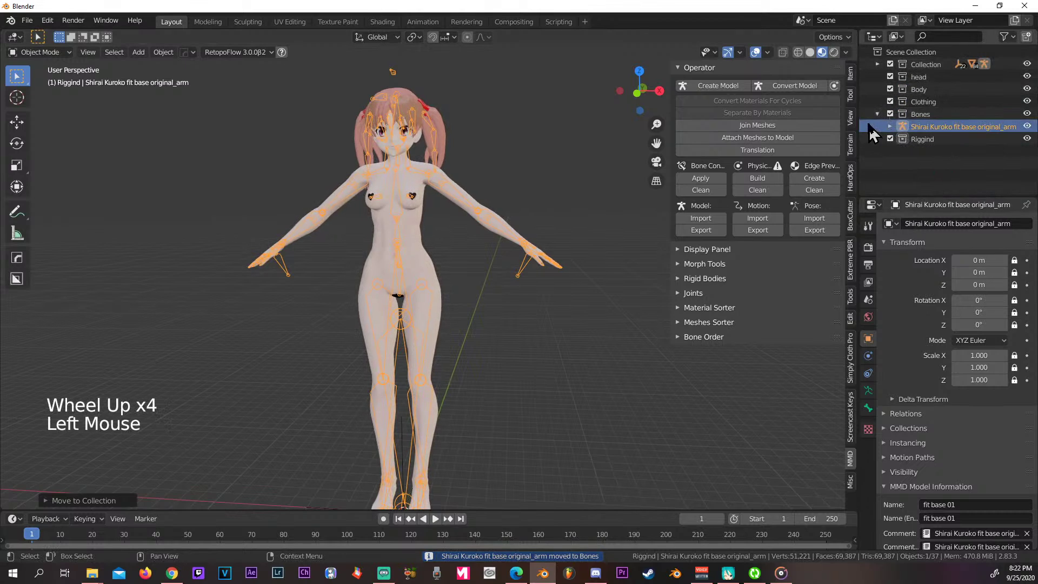
left_click(889, 114)
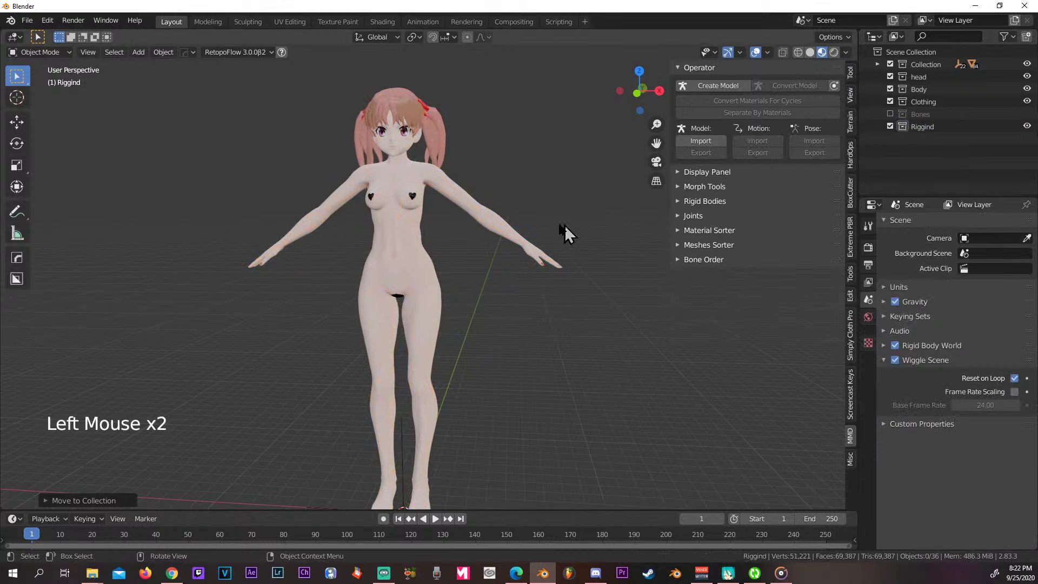
Step: Move 005_Body and 00Y_Paites into the Body collection and exclude Body
middle_click_drag(561, 226, 432, 234)
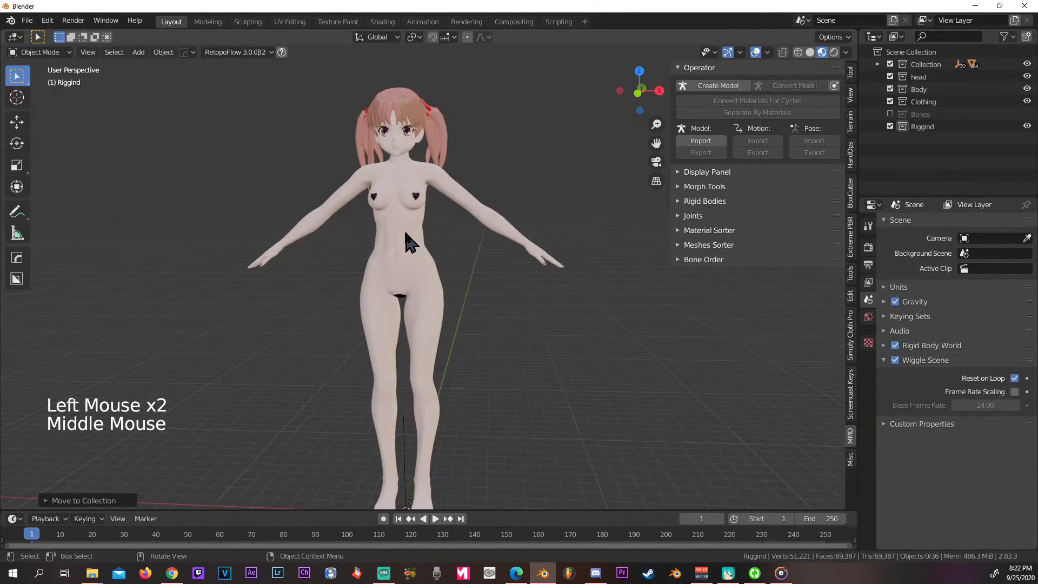
left_click(408, 240)
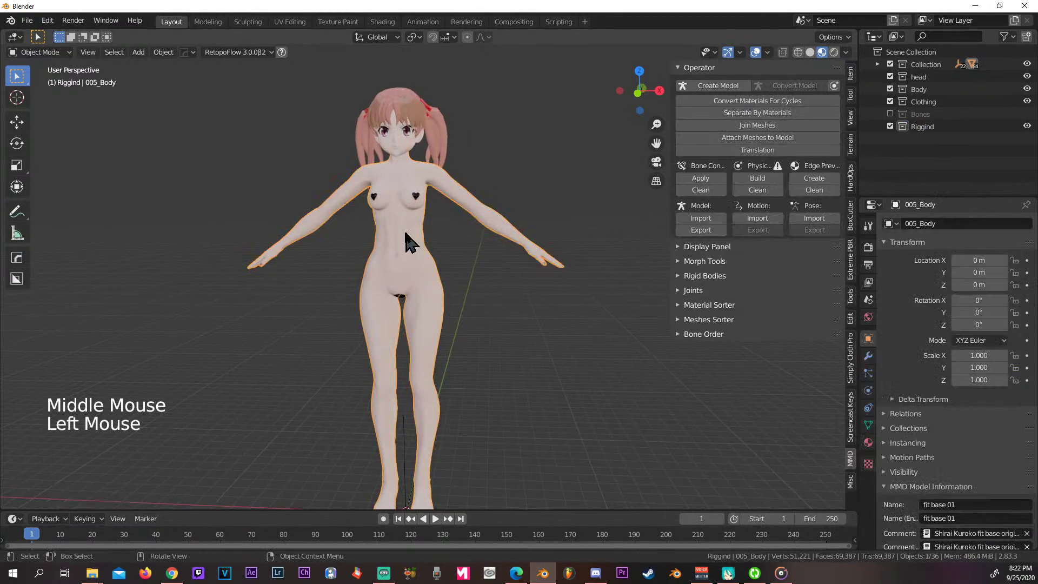
left_click(416, 199, "shift")
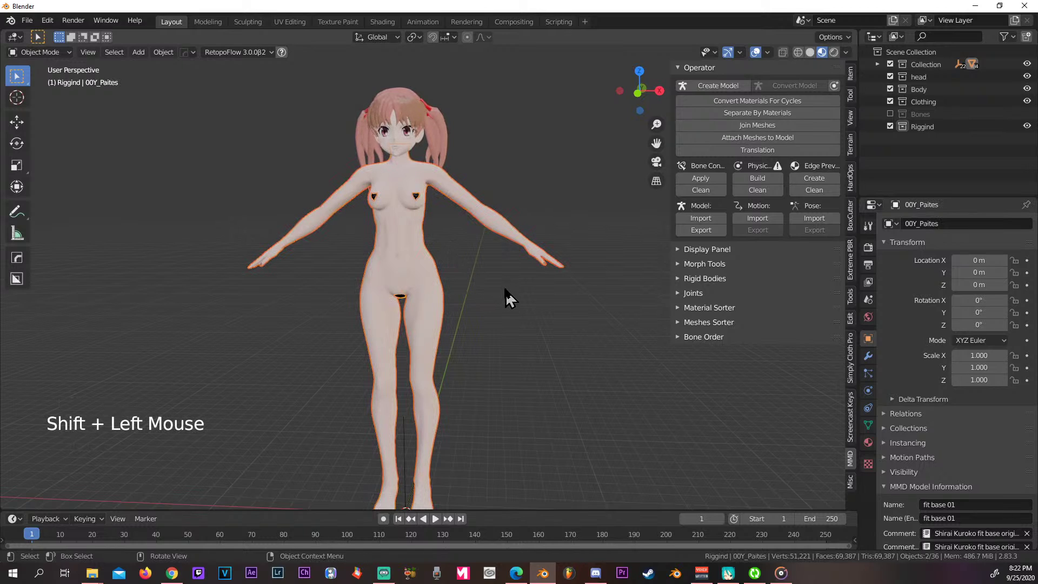
key("m")
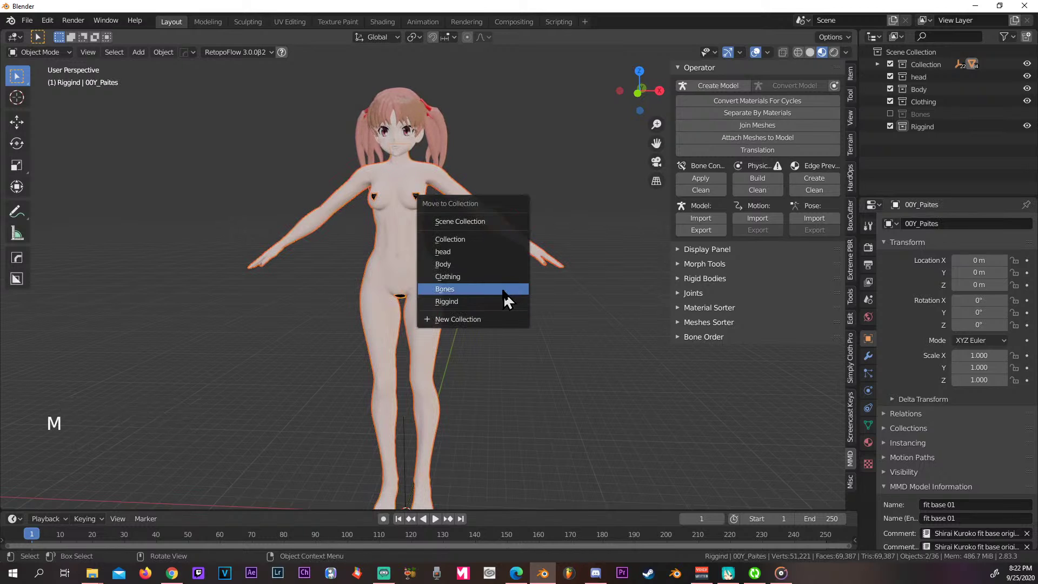
left_click(485, 265)
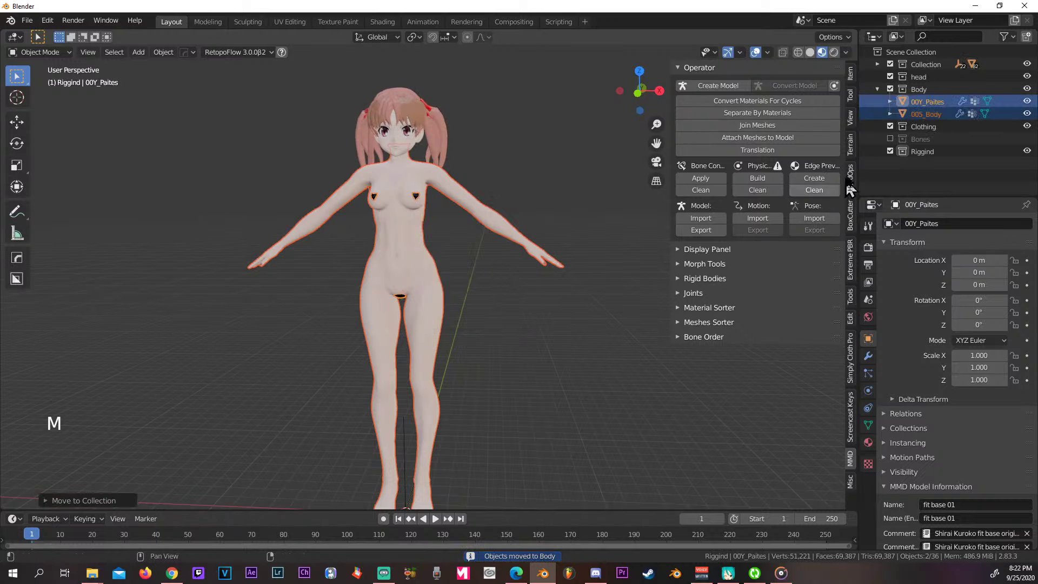
left_click(889, 89)
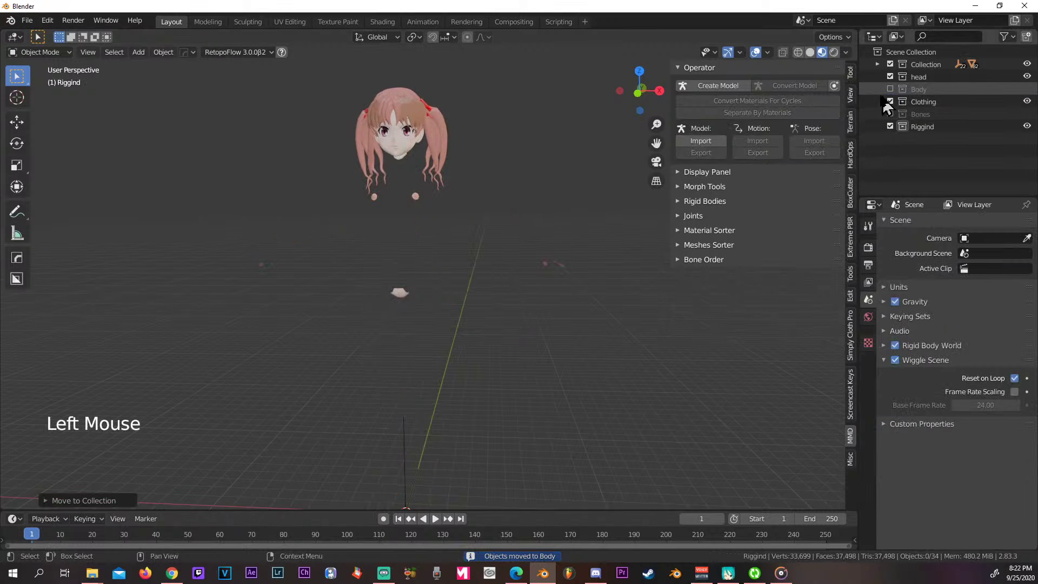
Step: Move 006_Body others, the remaining body meshes and 008_Fingernails and Toenails into Body
double_click(415, 197)
left_click(403, 294, "ctrl")
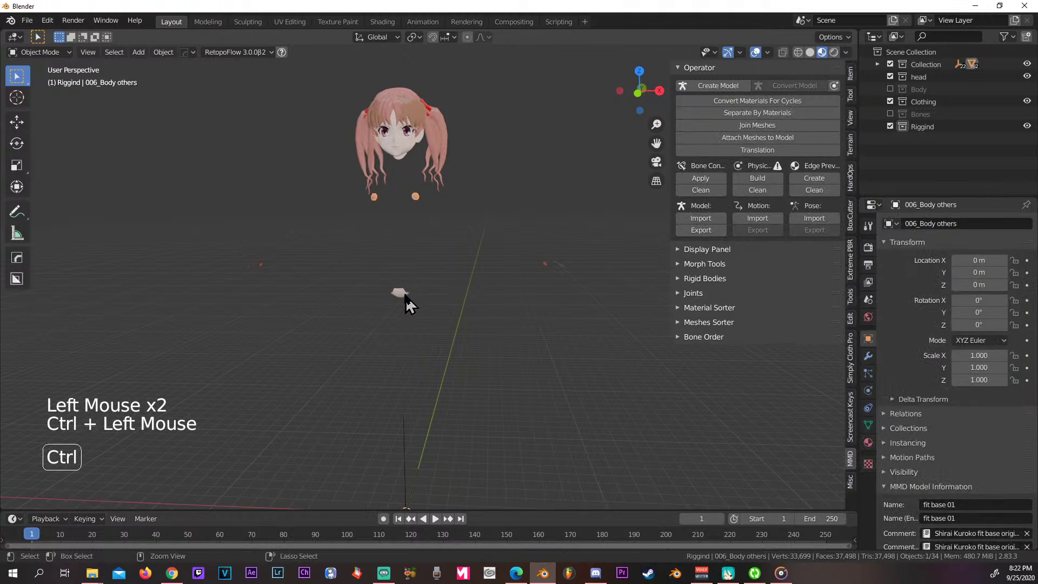
left_click(404, 295, "shift")
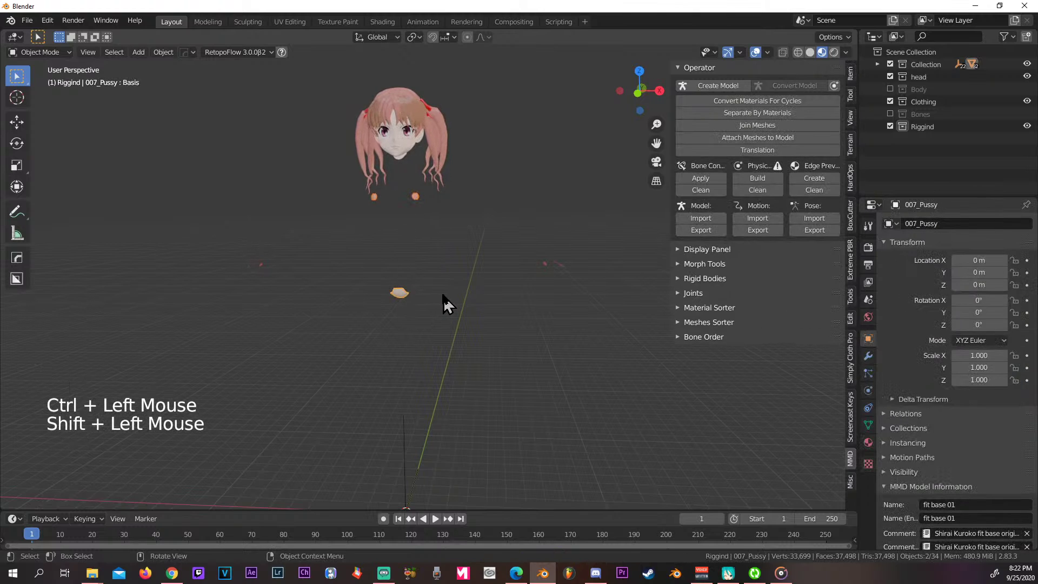
key("m")
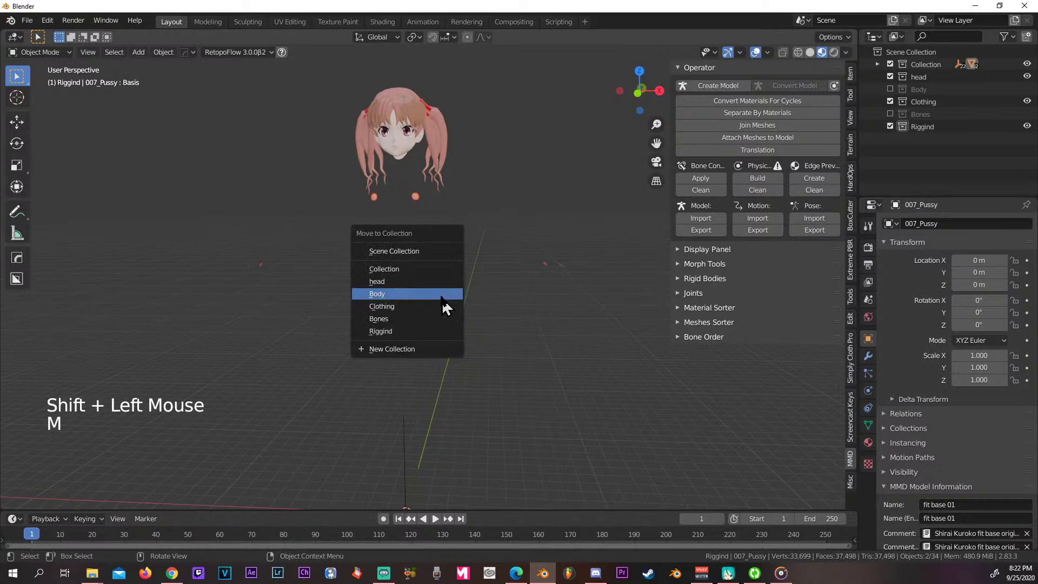
left_click(441, 295)
left_click(560, 266)
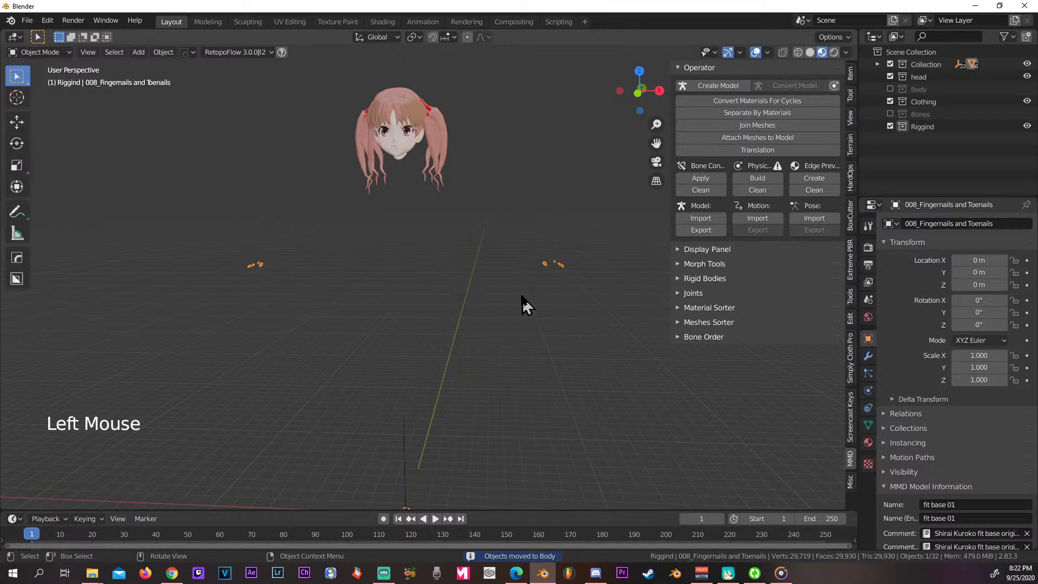
key("m")
left_click(494, 296)
scroll(480, 359, "down", 2)
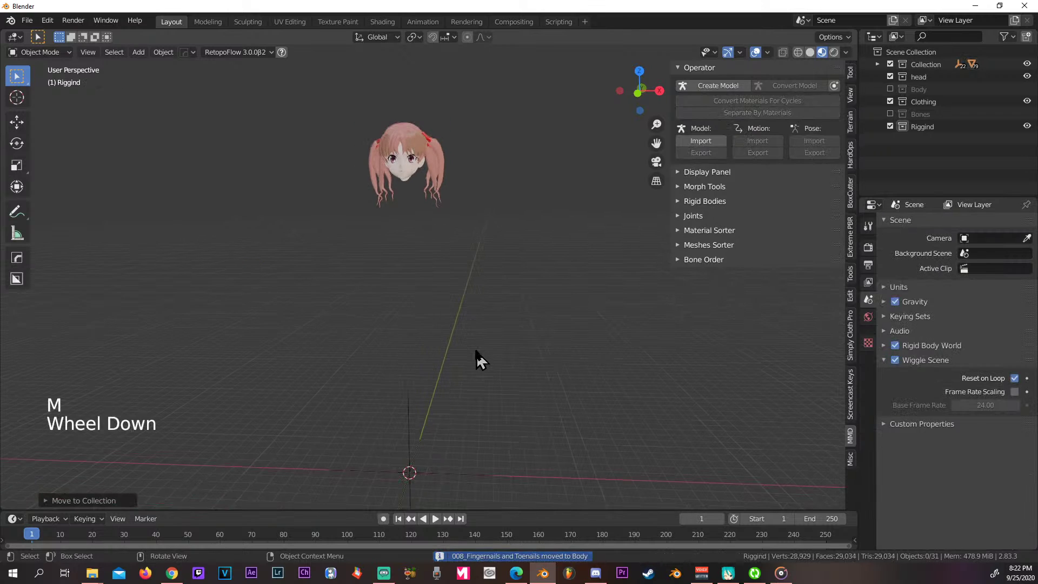
scroll(470, 389, "down", 1)
Step: Box-select the head meshes, move them into head, exclude head, and toggle Collection's inclusion
middle_click_drag(460, 425, 488, 341)
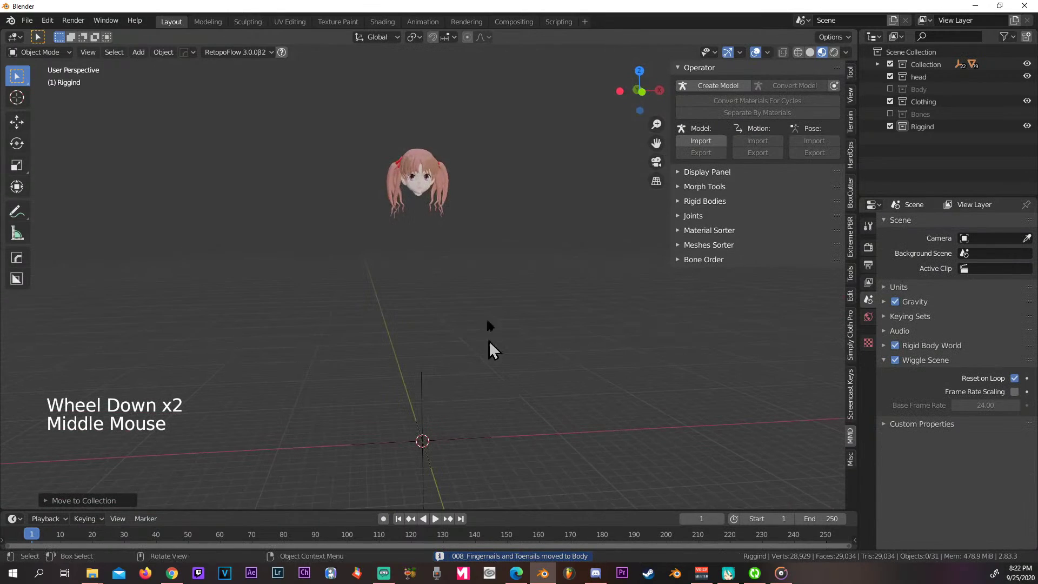
left_click_drag(478, 228, 398, 153)
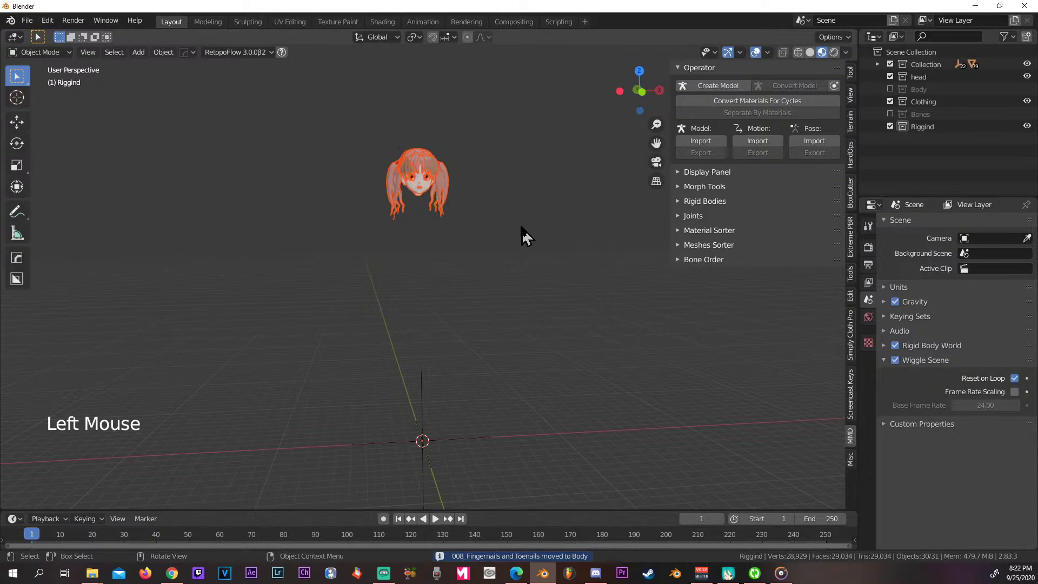
key("m")
left_click(486, 222)
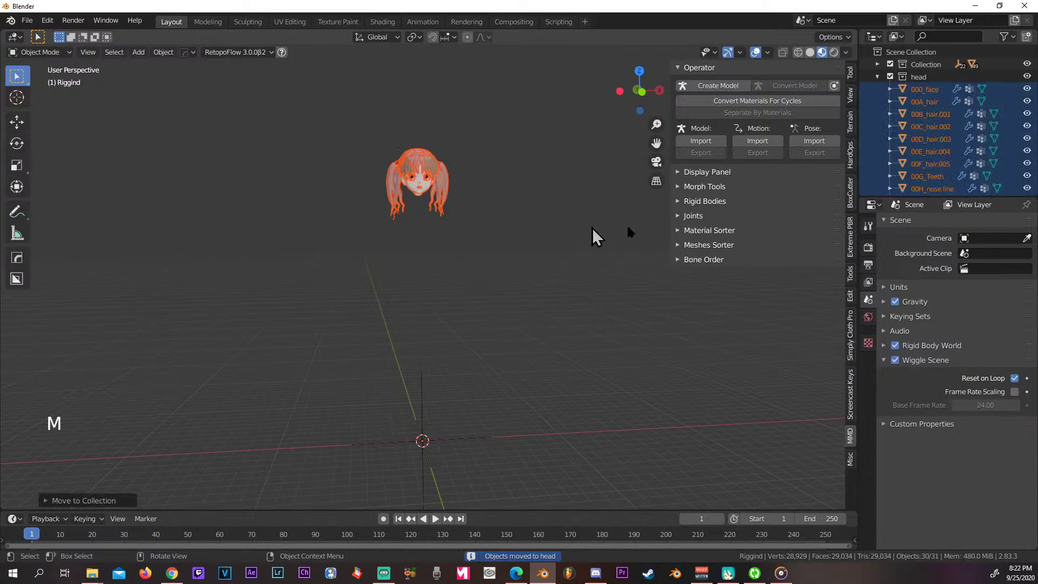
left_click(877, 76)
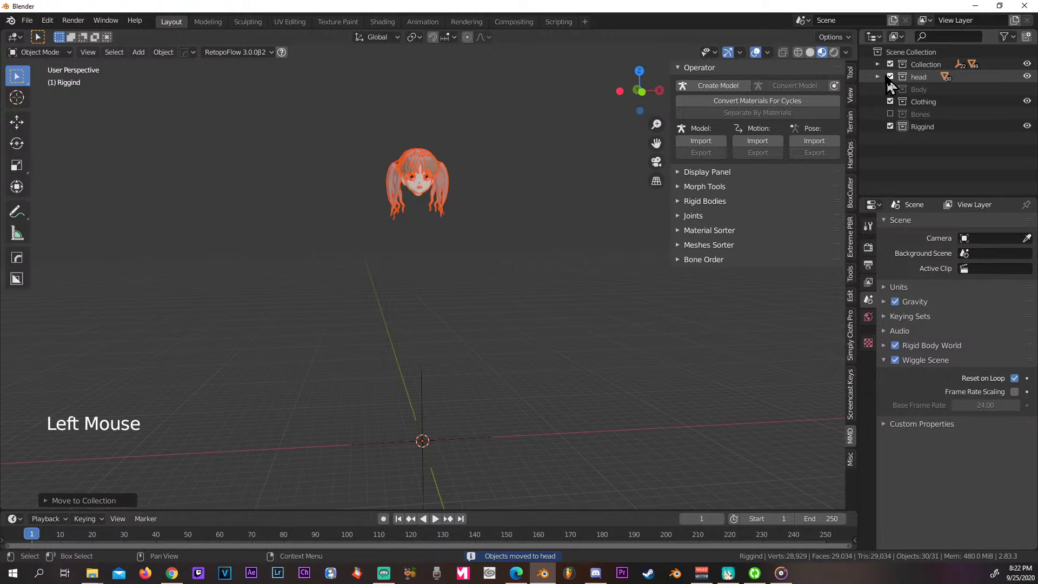
left_click(889, 76)
scroll(565, 294, "down", 1)
scroll(566, 294, "up", 1)
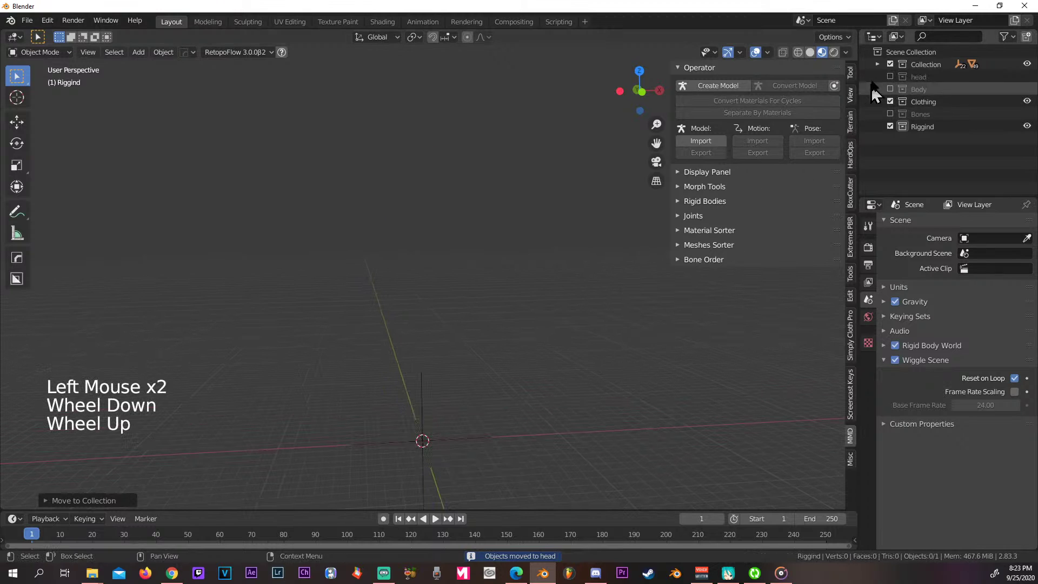
left_click(889, 65)
Step: Re-include the Collection so the remaining rig objects reappear, and inspect them from several angles
left_click(889, 65)
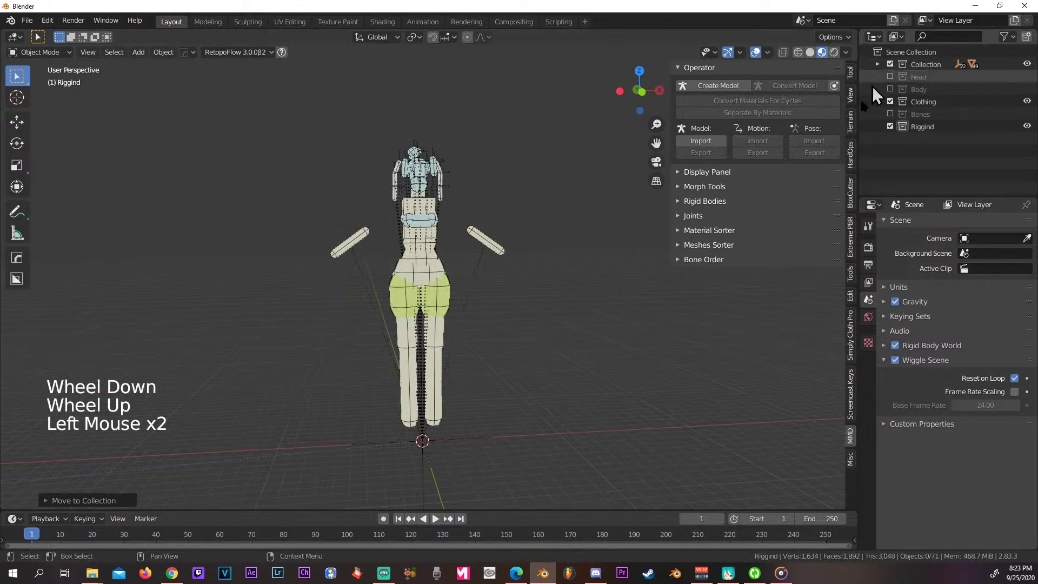
scroll(511, 336, "down", 1)
scroll(512, 336, "up", 2)
middle_click_drag(512, 336, 502, 305)
scroll(493, 339, "down", 2)
scroll(494, 339, "up", 4)
scroll(493, 339, "down", 3)
scroll(493, 338, "down", 1)
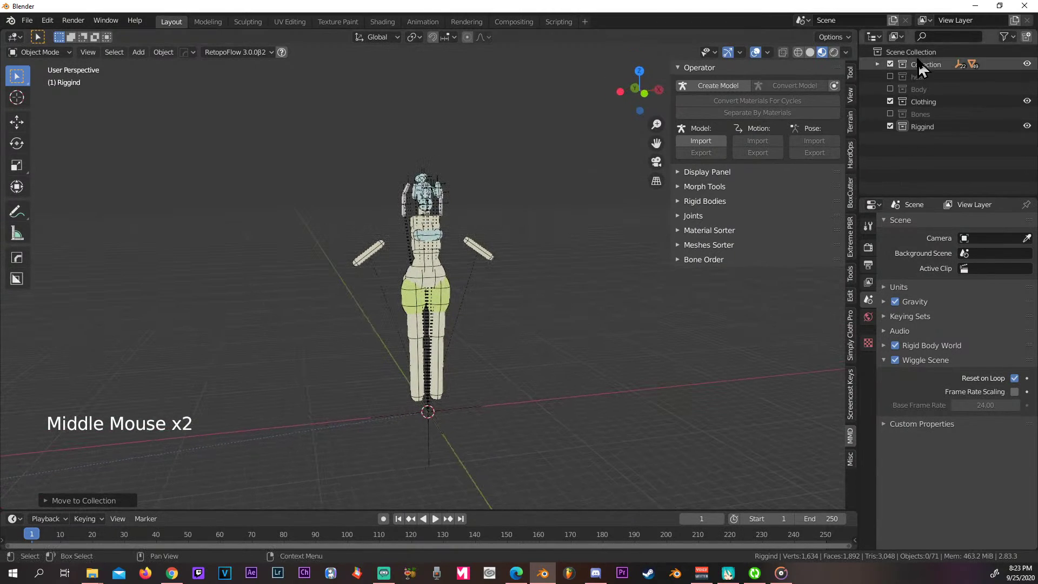
middle_click_drag(437, 319, 486, 323)
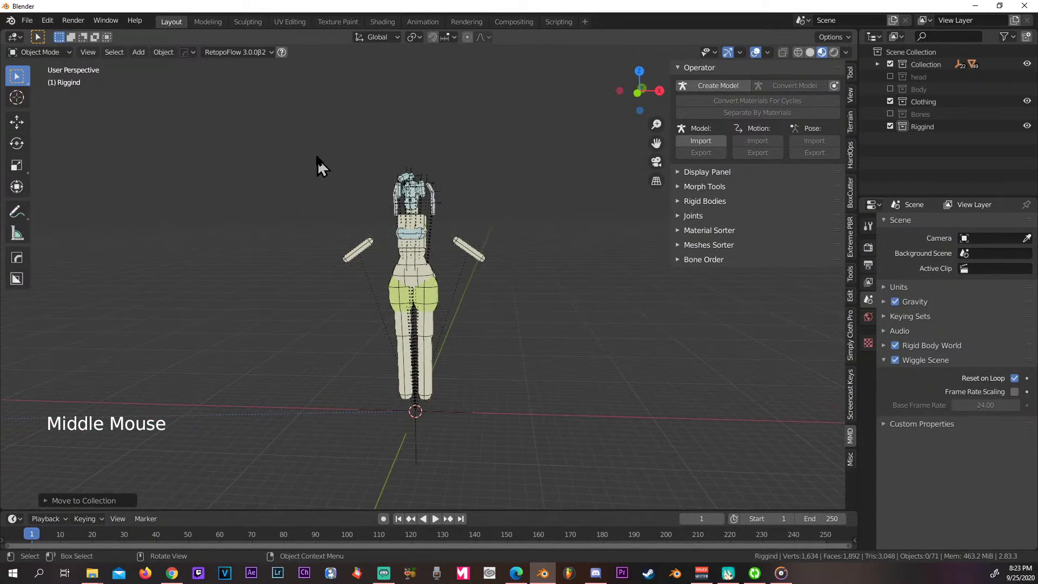
Step: Move all remaining rig objects into the Riggind collection and exclude Riggind
left_click_drag(317, 157, 527, 421)
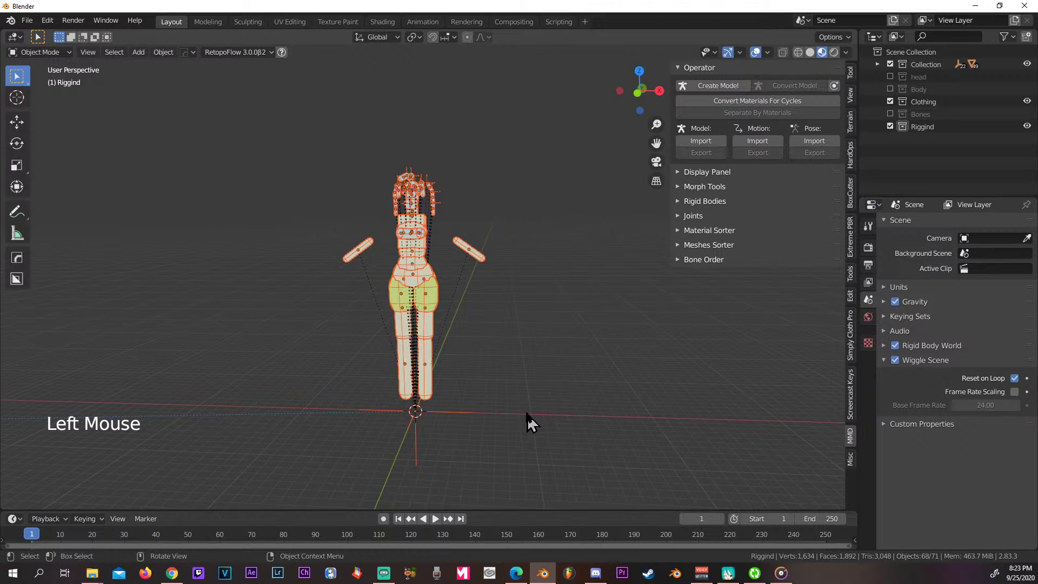
key("m")
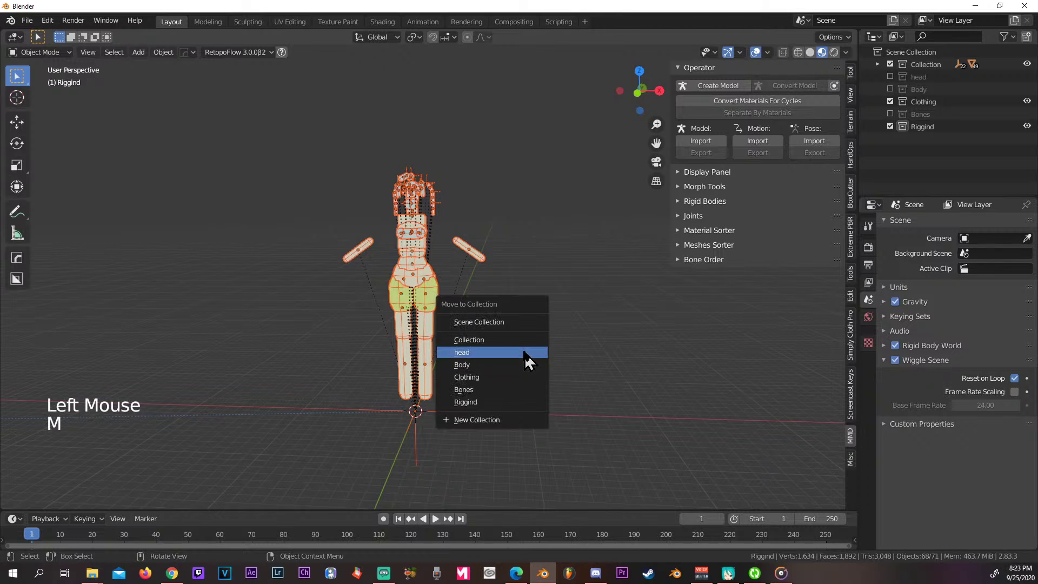
left_click(488, 406)
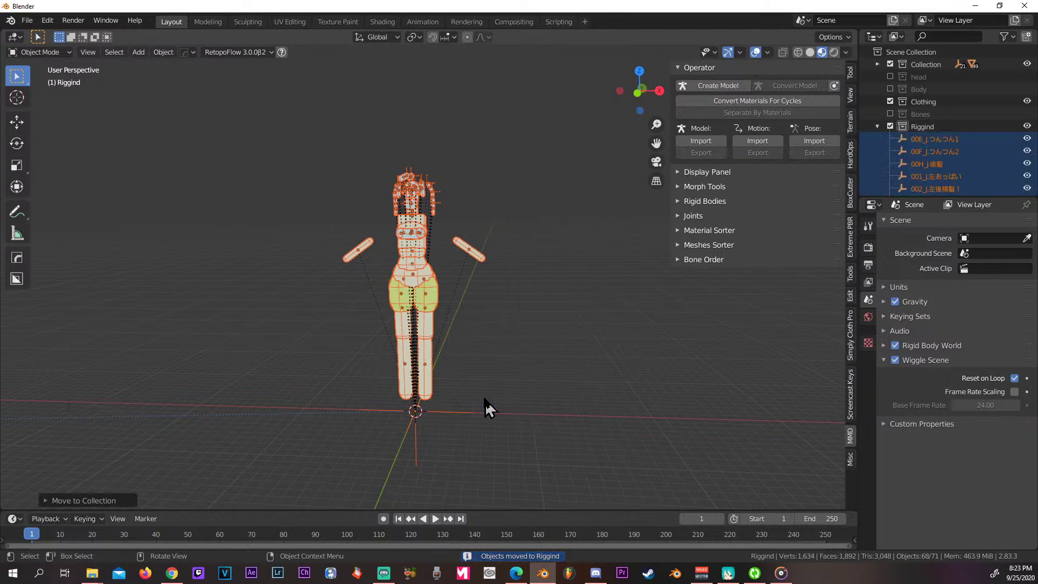
left_click(890, 127)
Step: Re-include the Body collection, view the headless body front-on, and start File > Save As
scroll(533, 324, "up", 2)
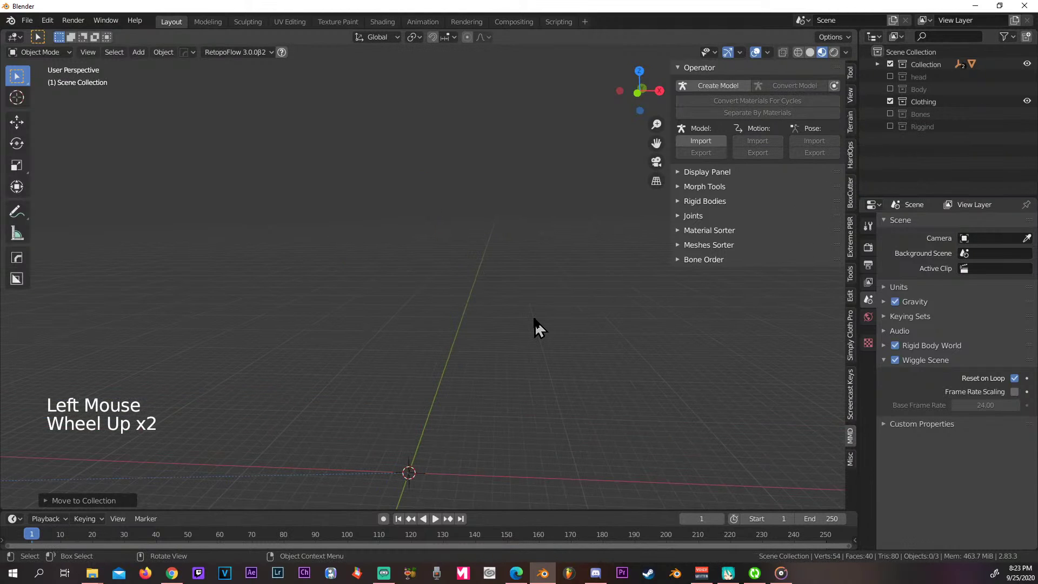
mouse_move(533, 324)
middle_mouse_down()
mouse_move(584, 319)
mouse_move(542, 322)
middle_mouse_up()
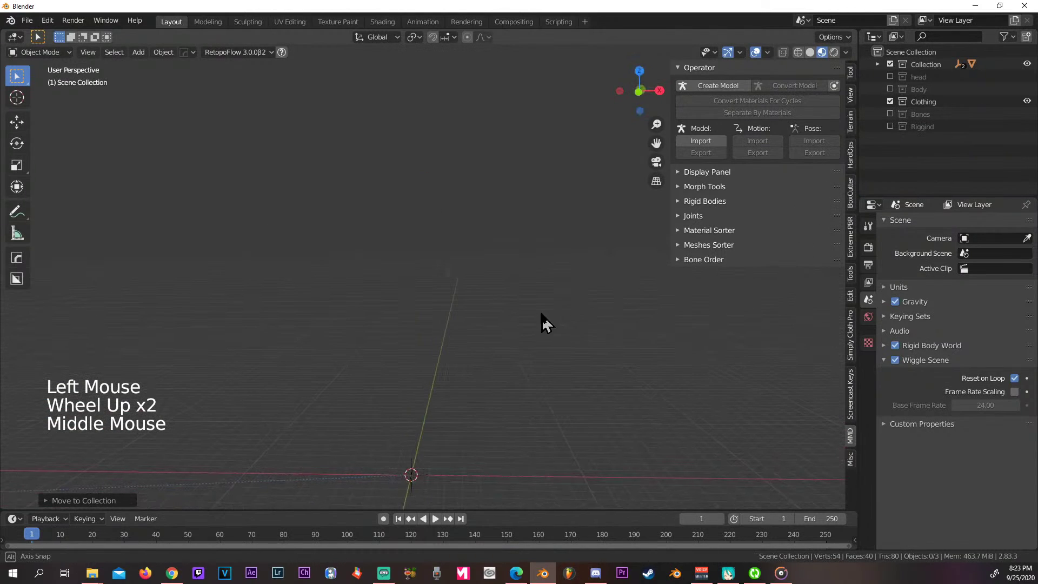
left_click(890, 89)
middle_click_drag(622, 240, 556, 248)
scroll(535, 262, "down", 1)
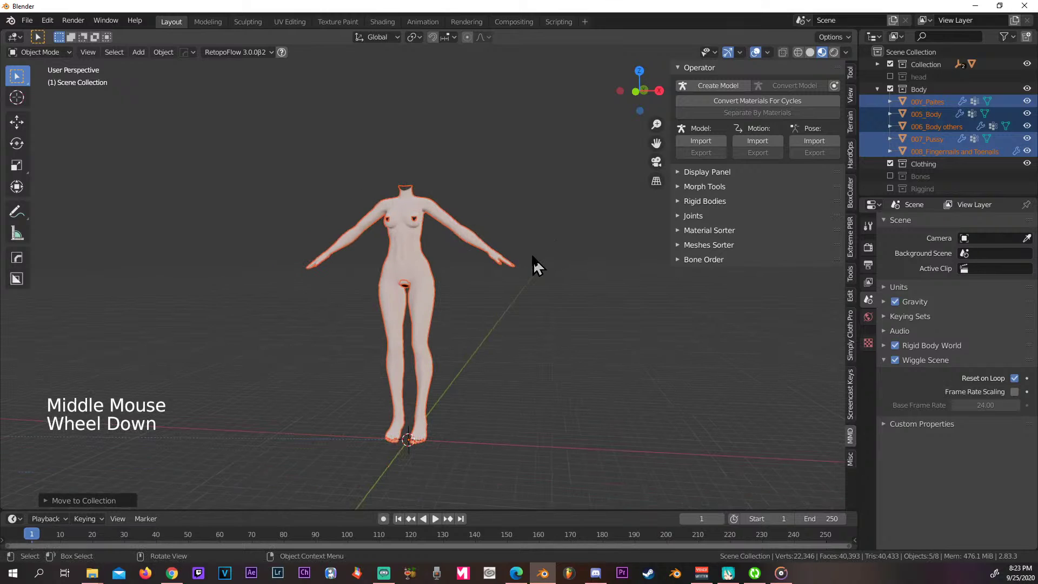
scroll(519, 273, "down", 1)
scroll(511, 280, "up", 1)
middle_click_drag(485, 299, 474, 272)
left_click(27, 21)
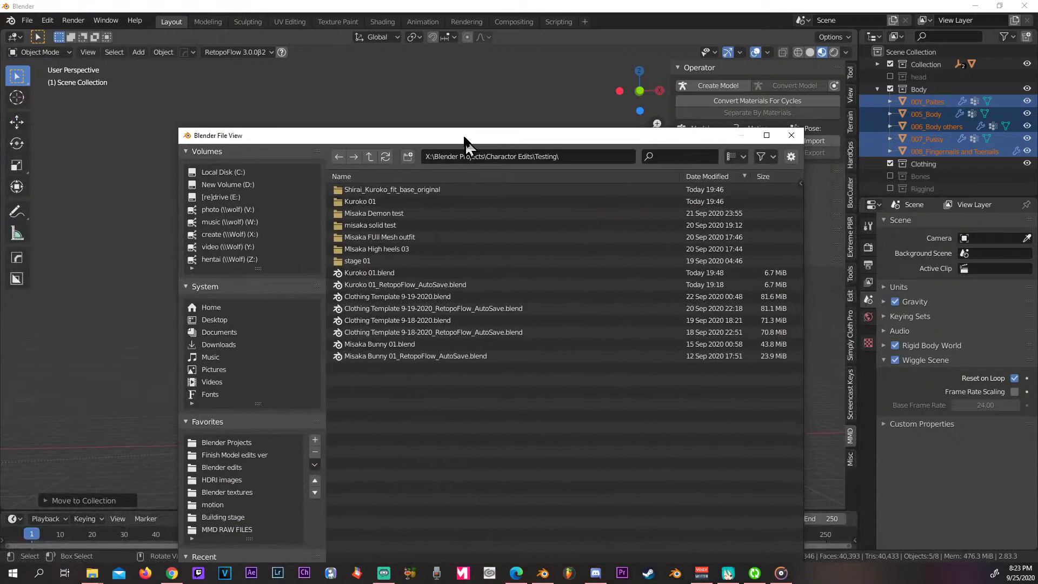
Step: Save the scene as 'Kuroko test.blend' in the Blender Projects folder
left_click_drag(492, 128, 490, 103)
left_click(239, 392)
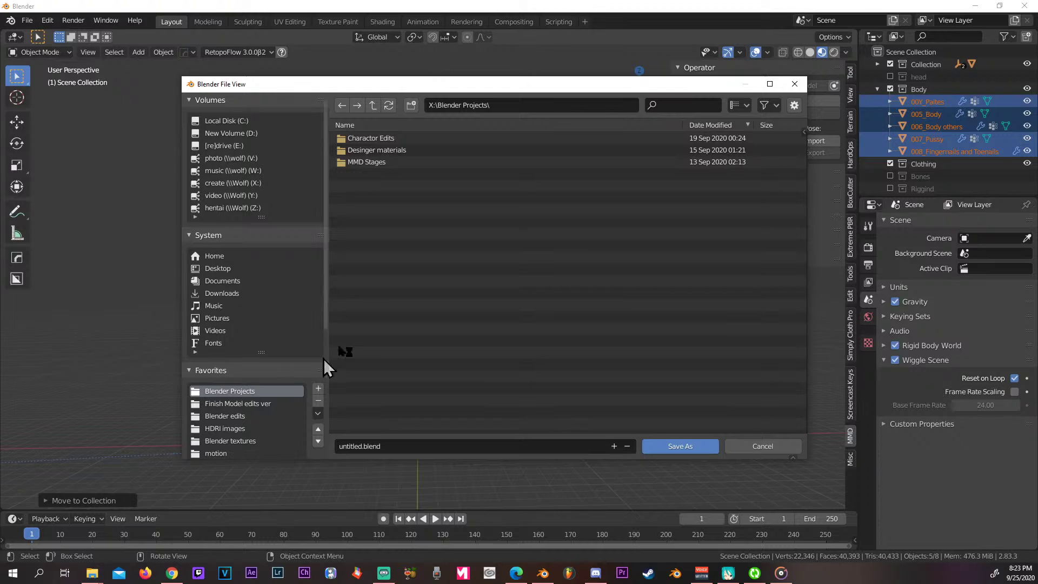
left_click(389, 442)
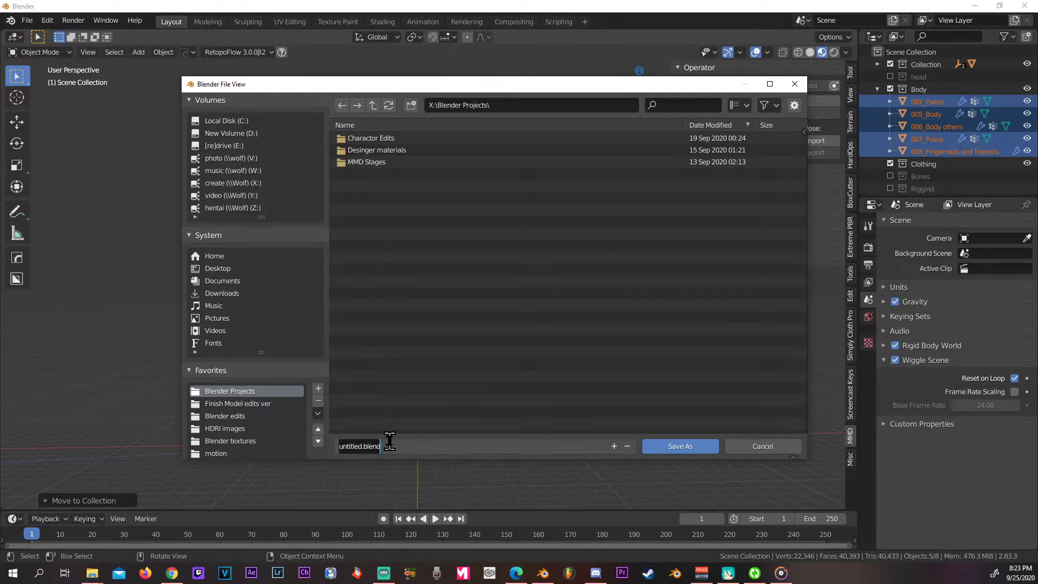
type("Ku")
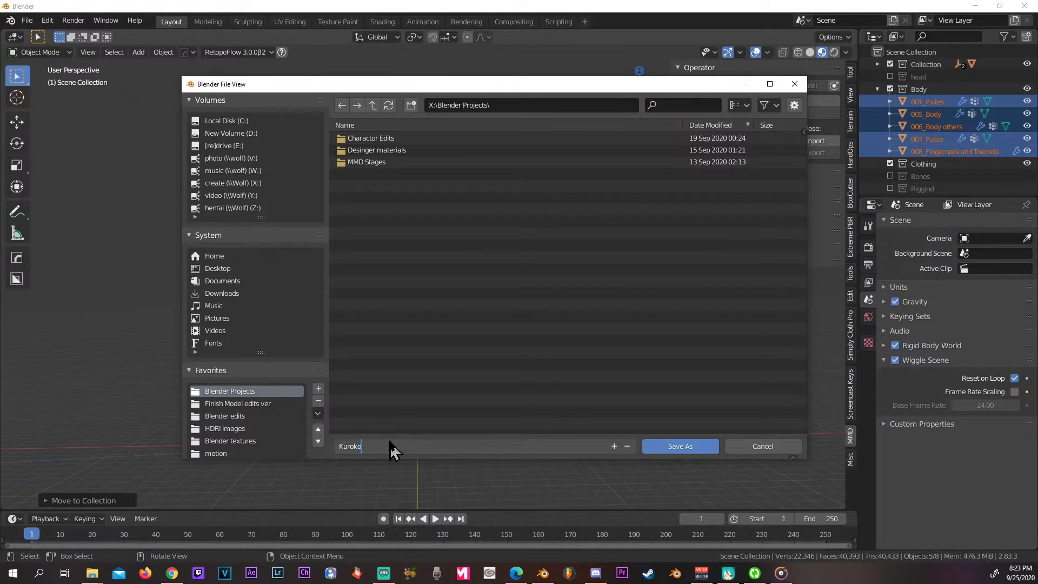
type("roko")
key("Return")
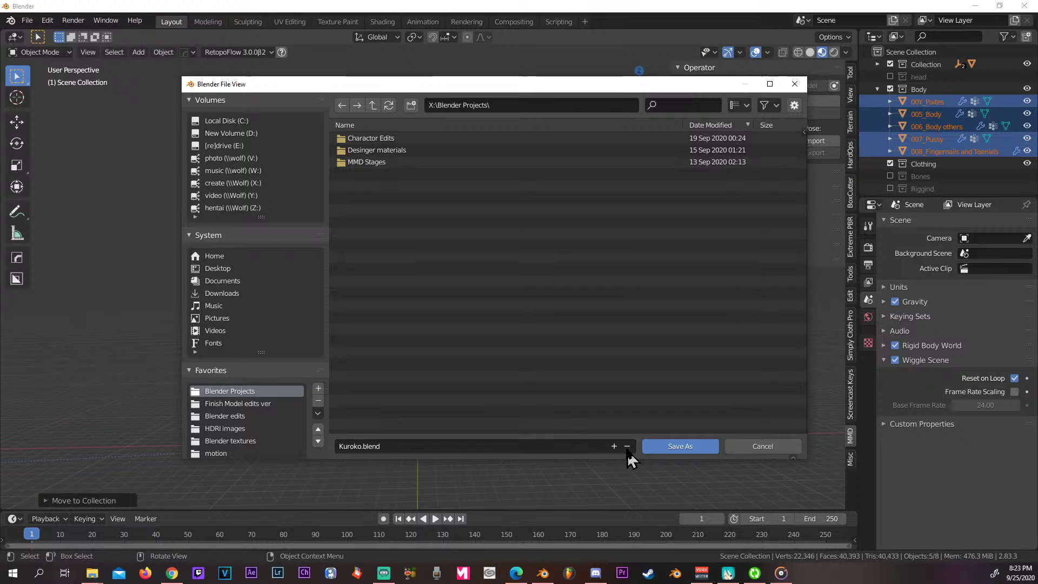
left_click(400, 447)
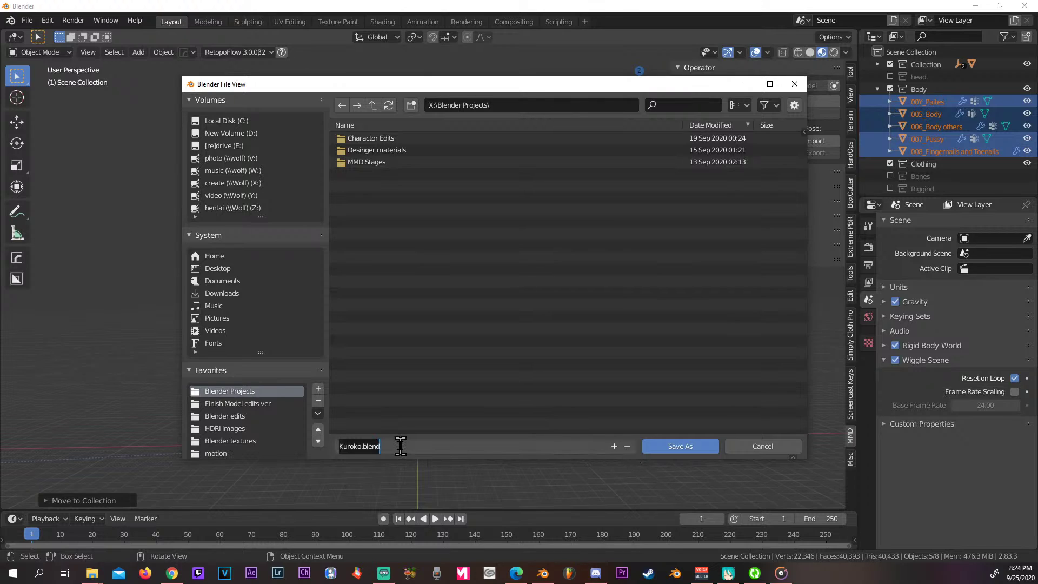
key("Home")
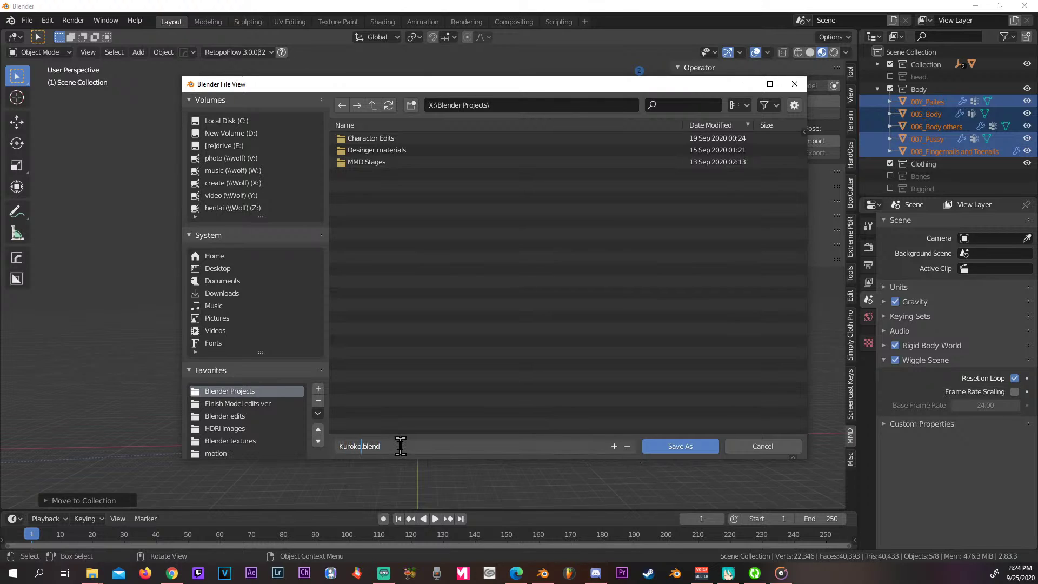
key("Return")
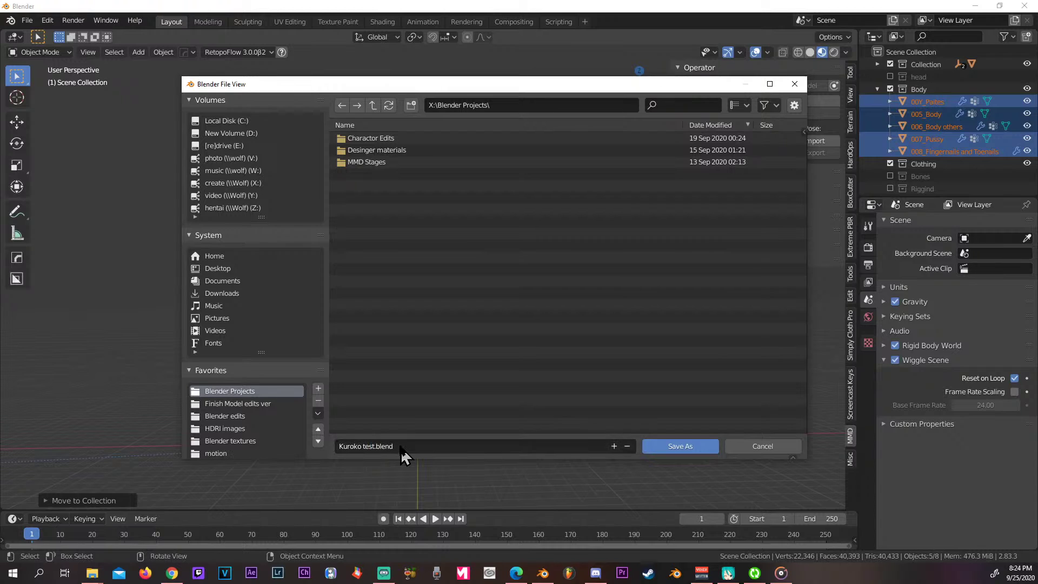
left_click(671, 447)
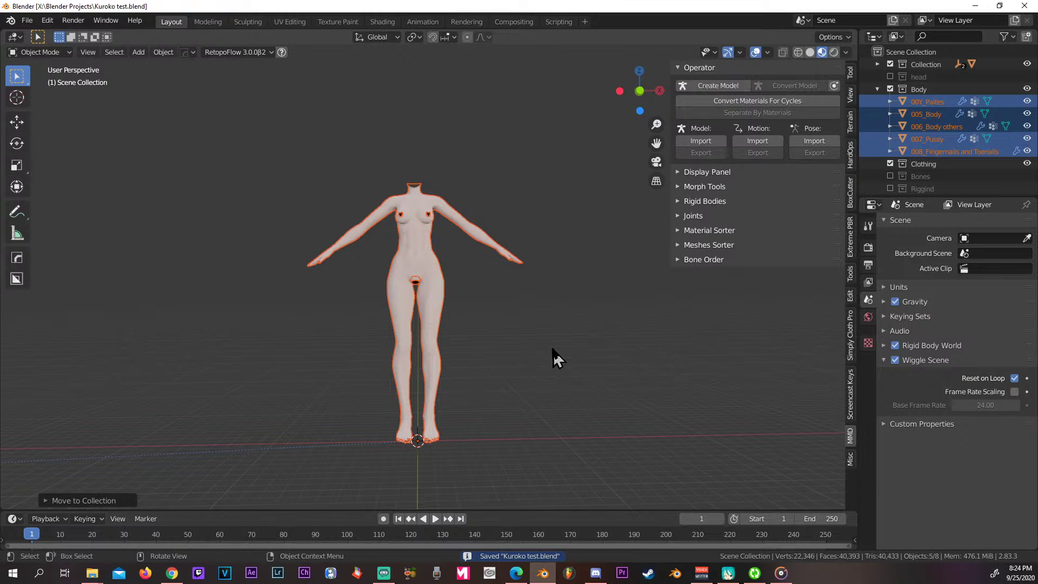
Step: Check the body from the side and collapse the Body collection's object list in the Outliner
middle_click_drag(568, 369, 508, 352)
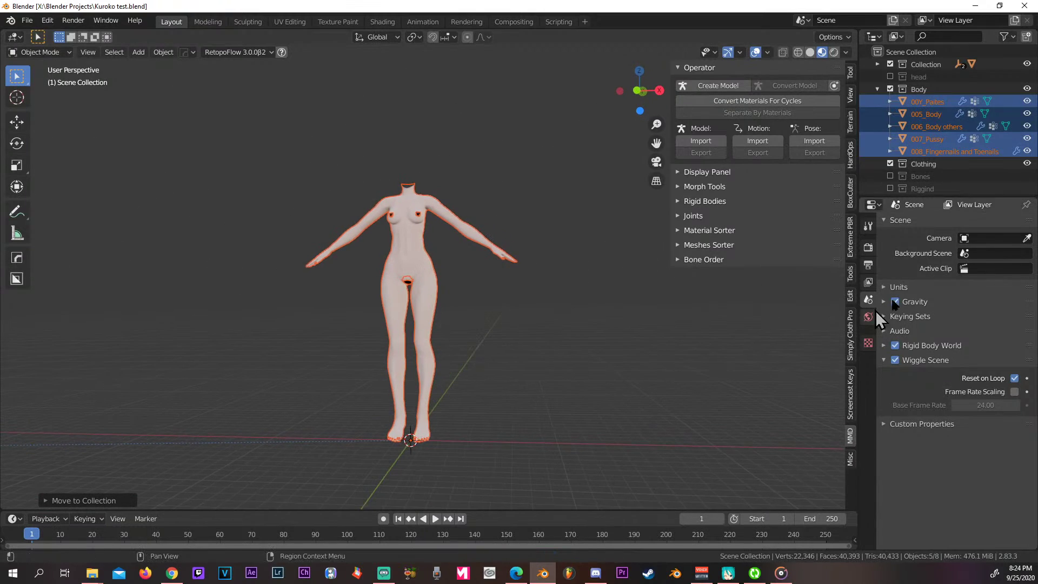
left_click(877, 90)
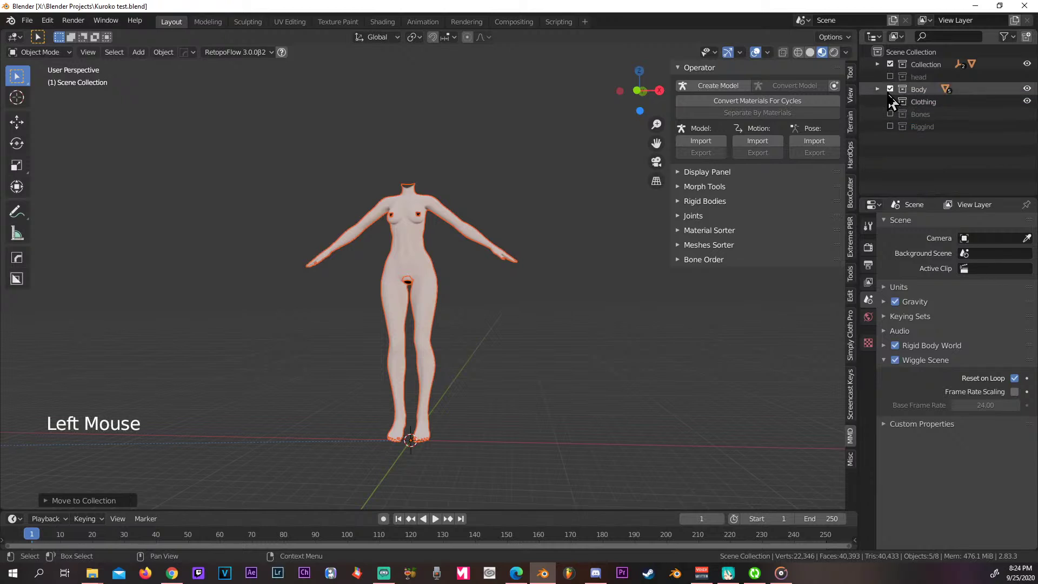